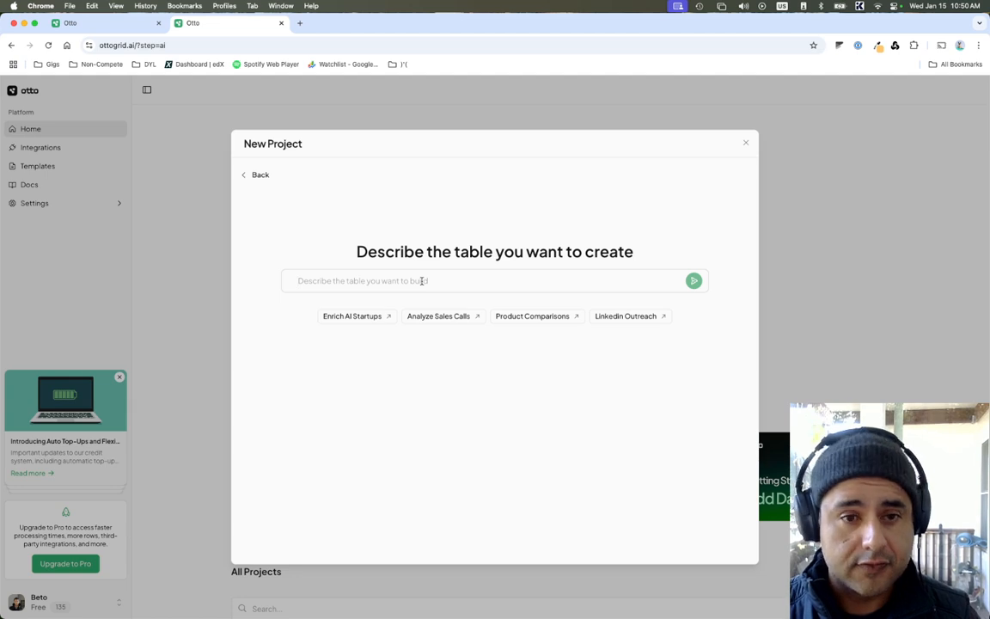
# Create the project table from the description "I am doing a competitive analysis in the Guest management / Hospitality AI space."
pyautogui.write('I am doing a')
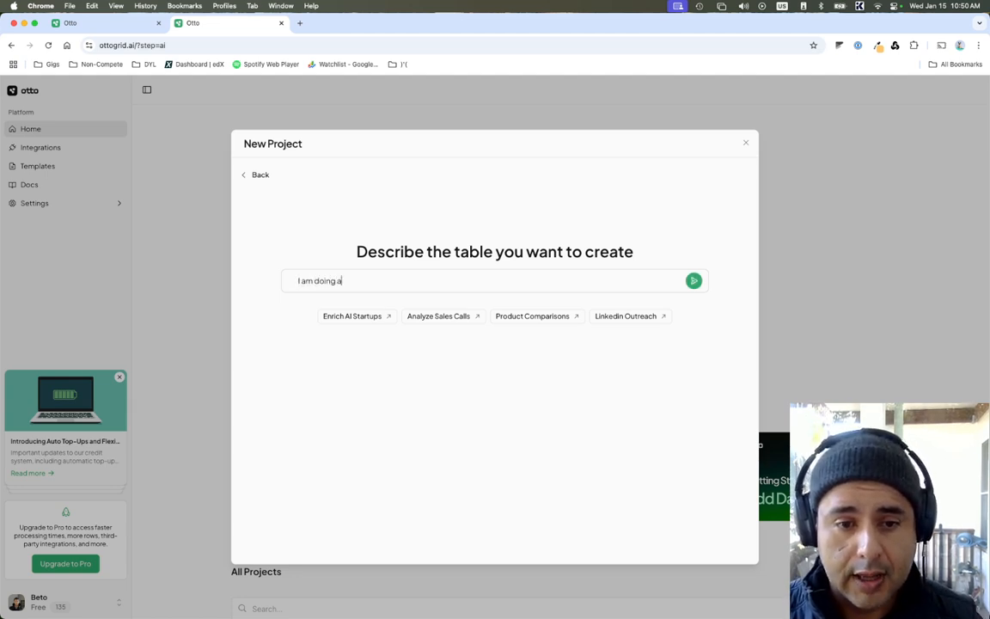
pyautogui.write(' gompetitive')
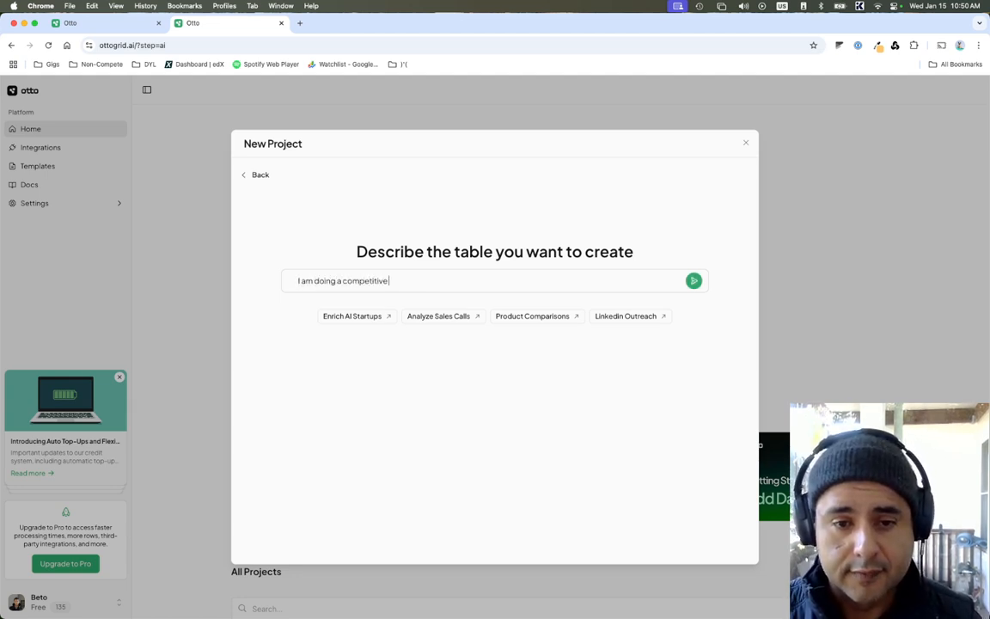
pyautogui.write(' analysis i')
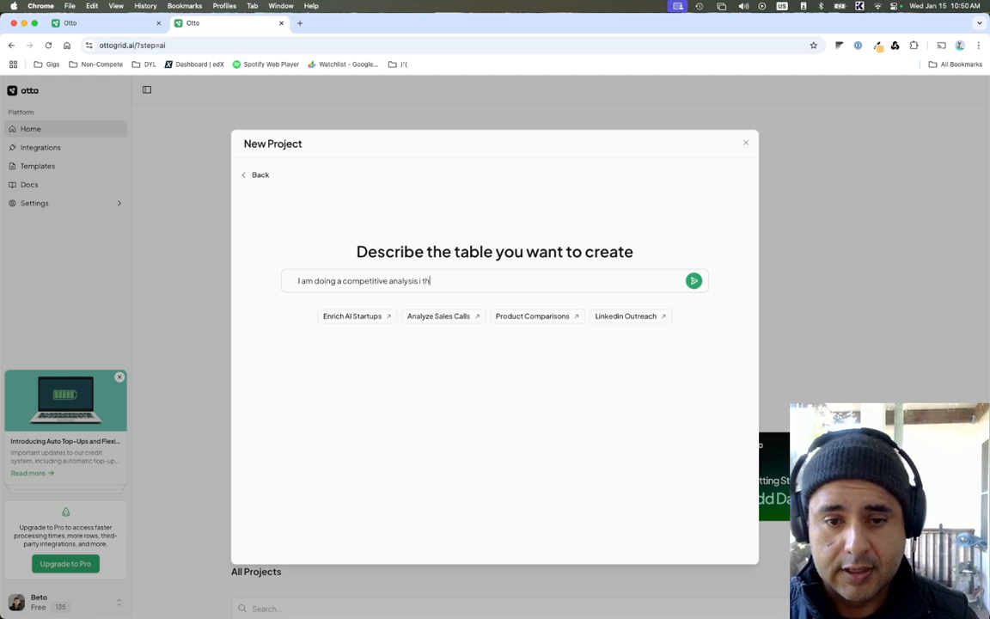
pyautogui.write('n the')
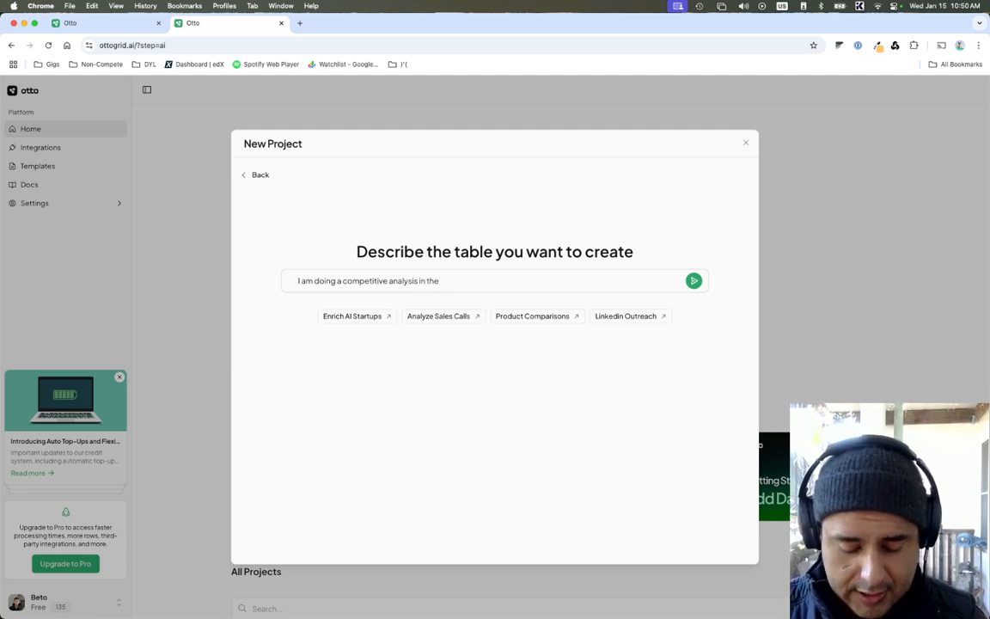
pyautogui.write(' Guest managemetn')
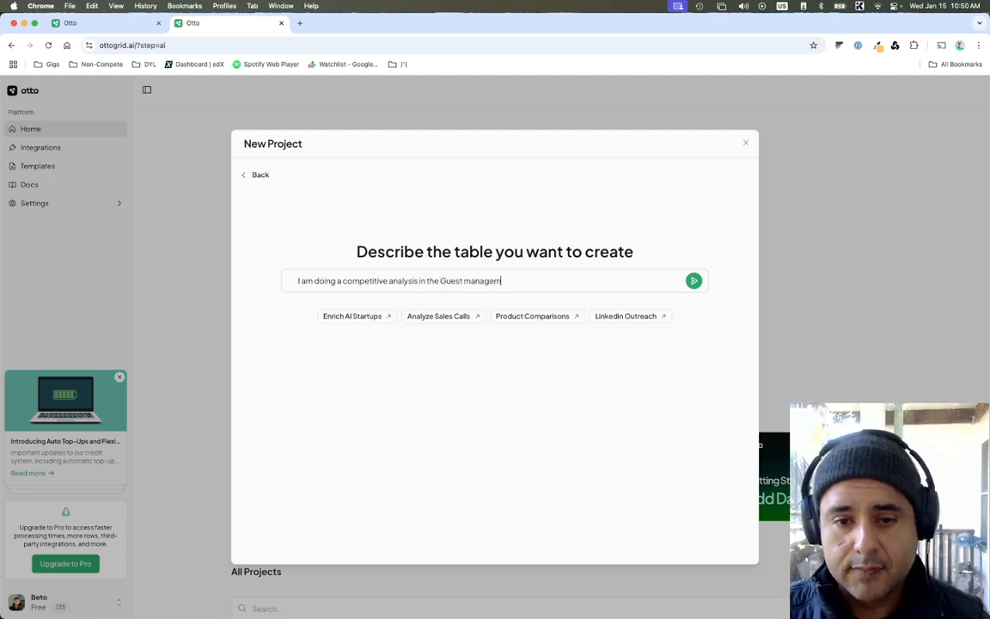
pyautogui.press('BackSpace')
pyautogui.press('BackSpace')
pyautogui.write('nt ')
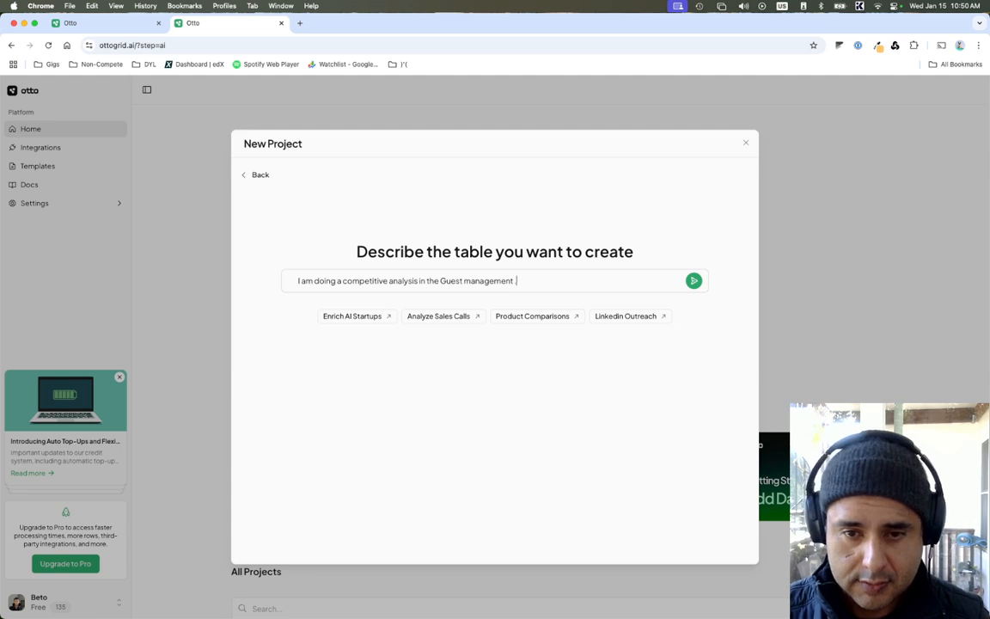
pyautogui.write('/')
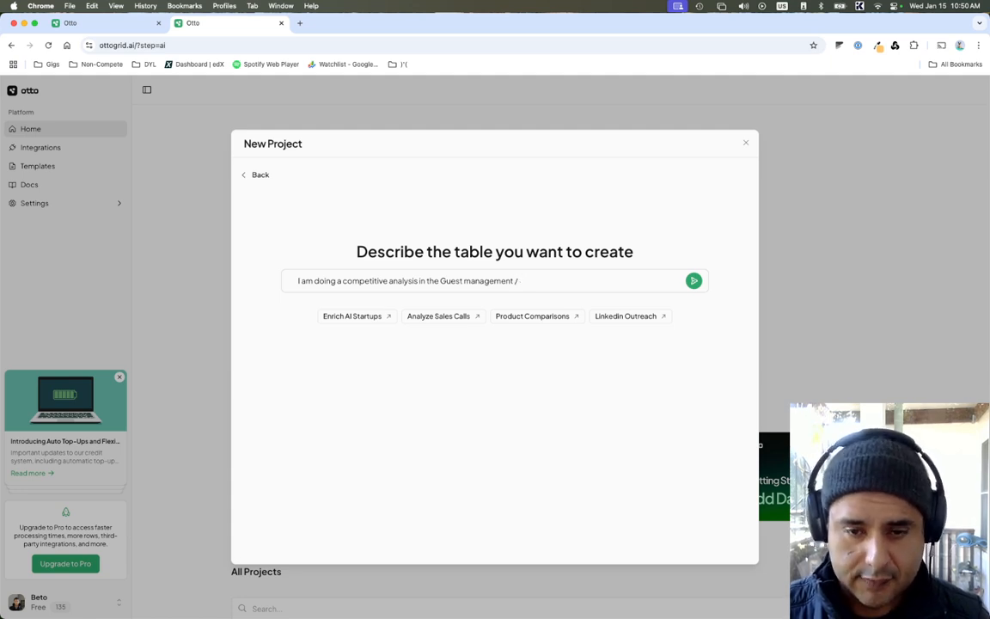
pyautogui.write(' AI')
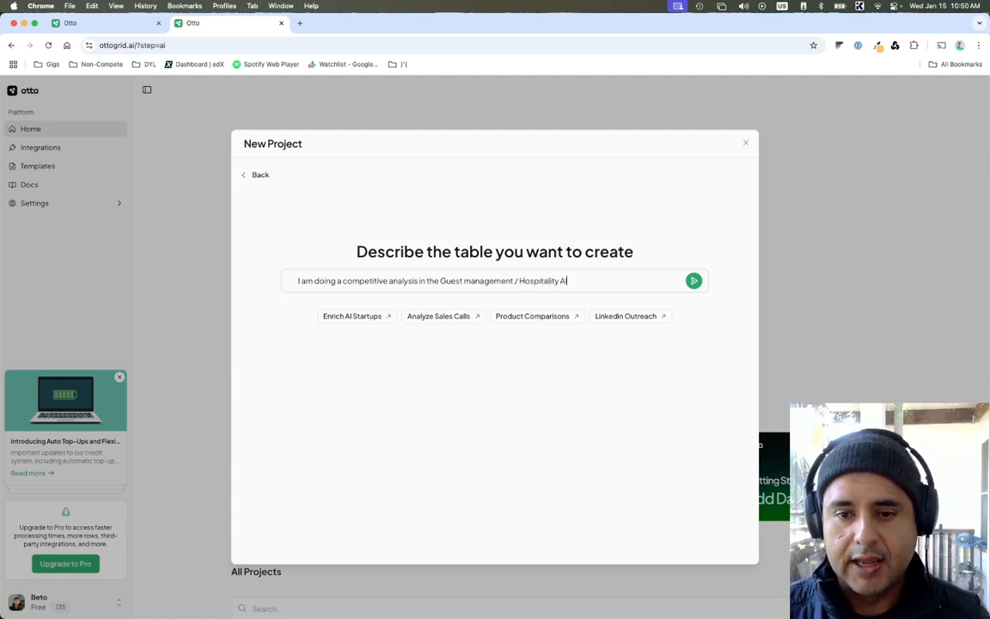
pyautogui.write('Hospitality AI space.')
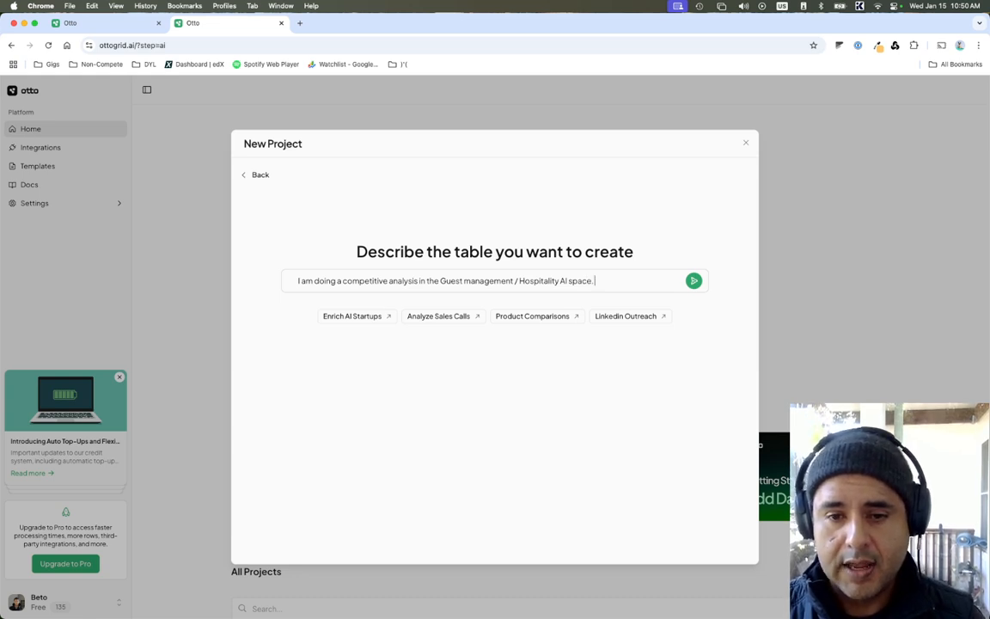
pyautogui.press('Return')
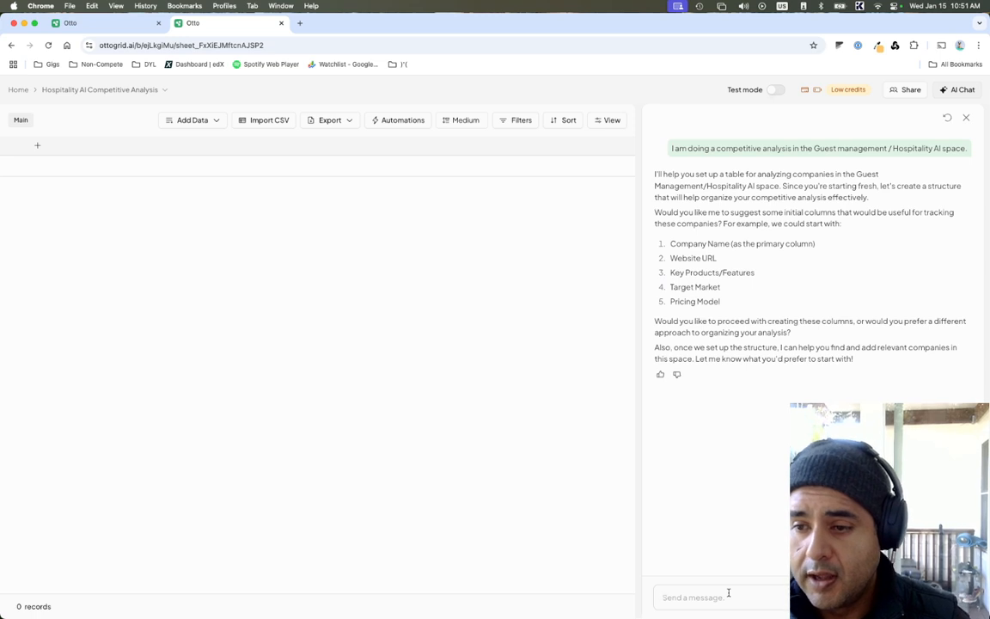
# Reply "Yes, let's proceed." to the AI chat's proposal to create the suggested columns
pyautogui.write('Let')
pyautogui.press('BackSpace')
pyautogui.press('BackSpace')
pyautogui.press('BackSpace')
pyautogui.write('Yes')
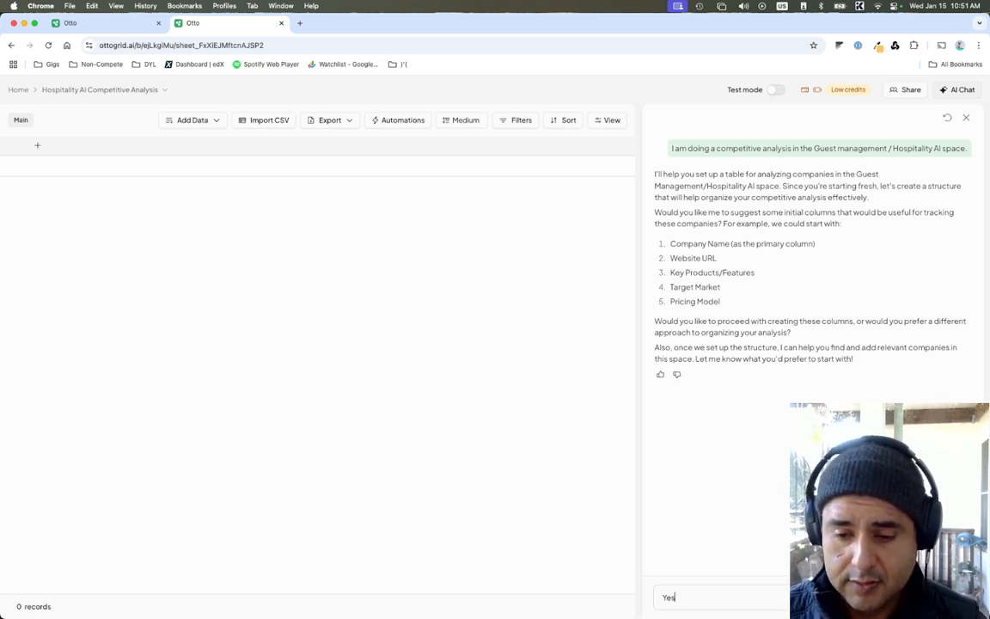
pyautogui.write(", let's proceed.")
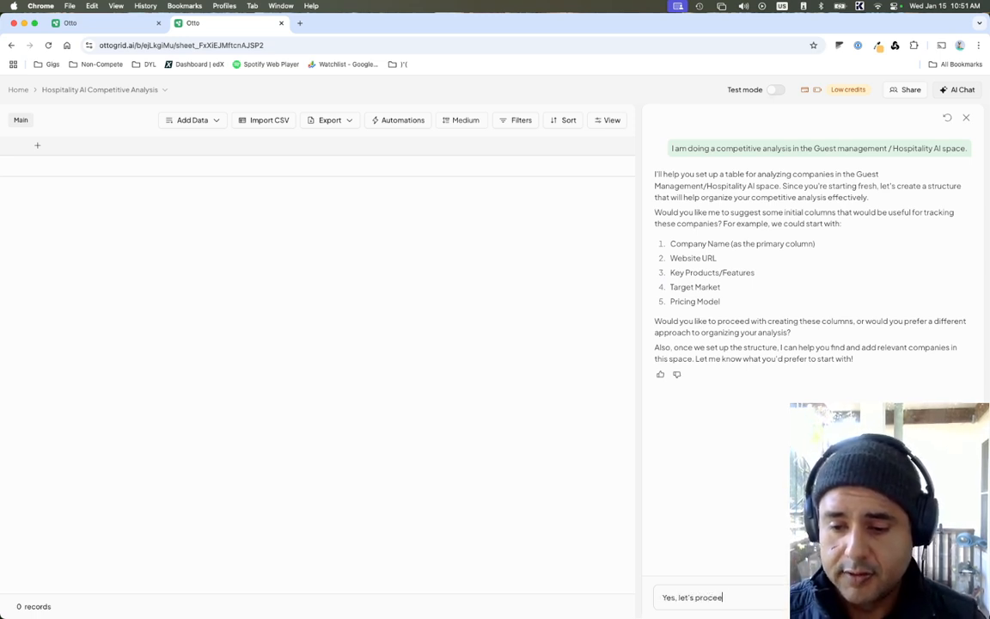
pyautogui.press('Return')
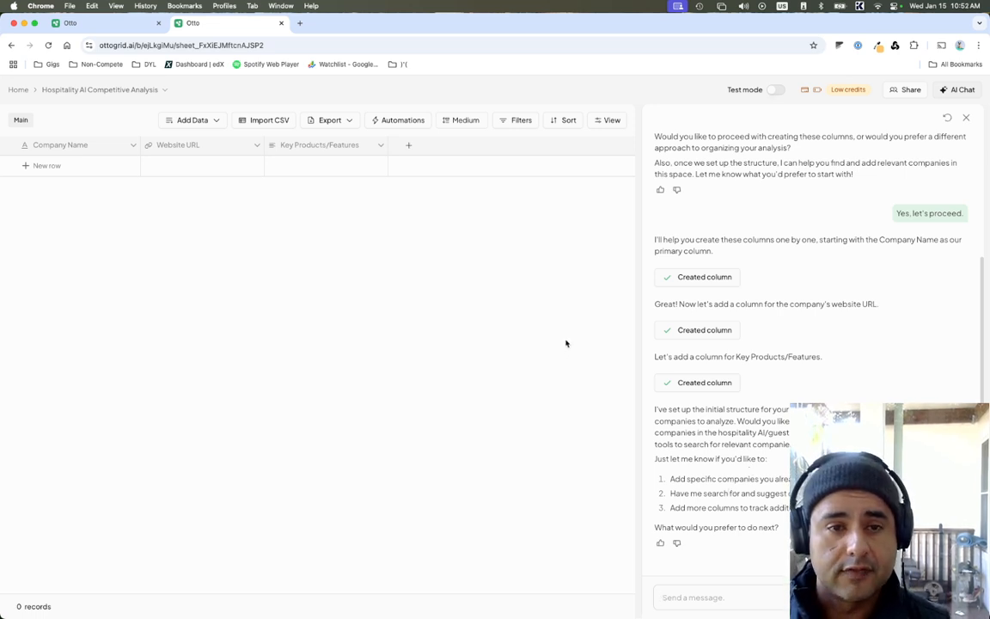
# Turn off AI for the Website URL column and save its configuration
pyautogui.click(256, 146)
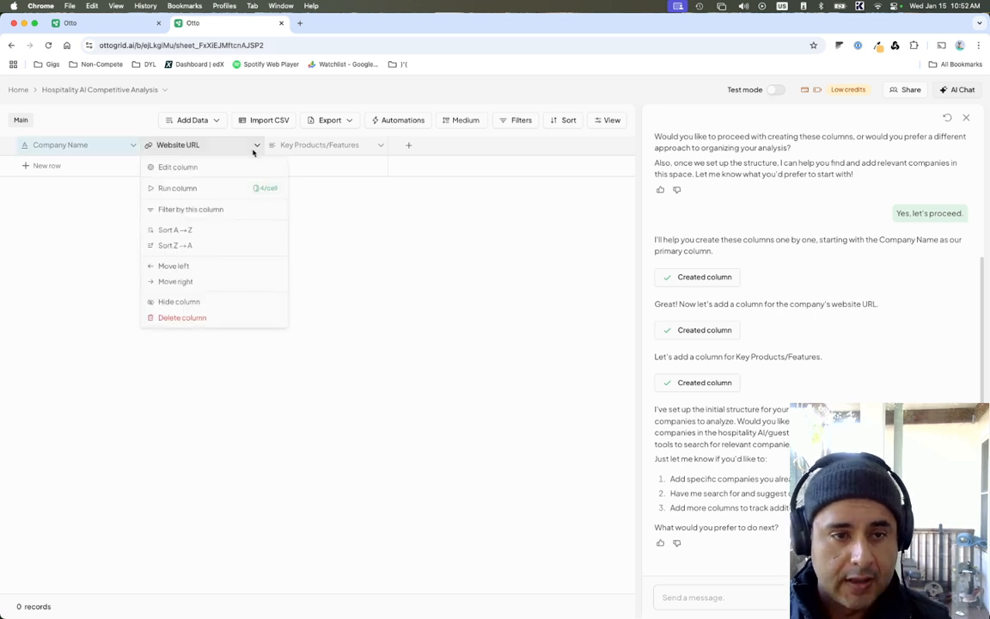
pyautogui.click(240, 169)
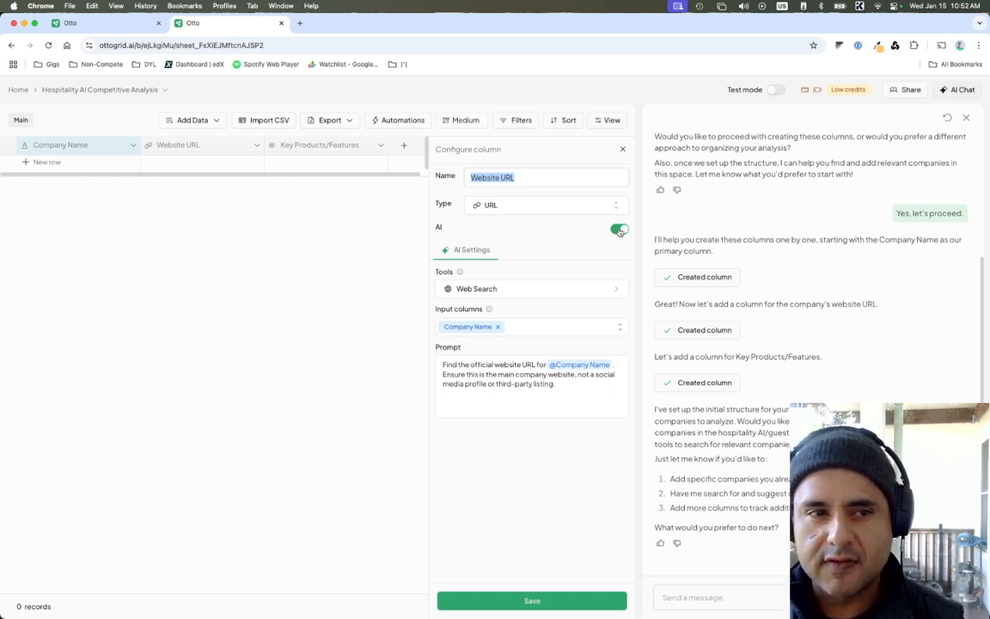
pyautogui.click(618, 230)
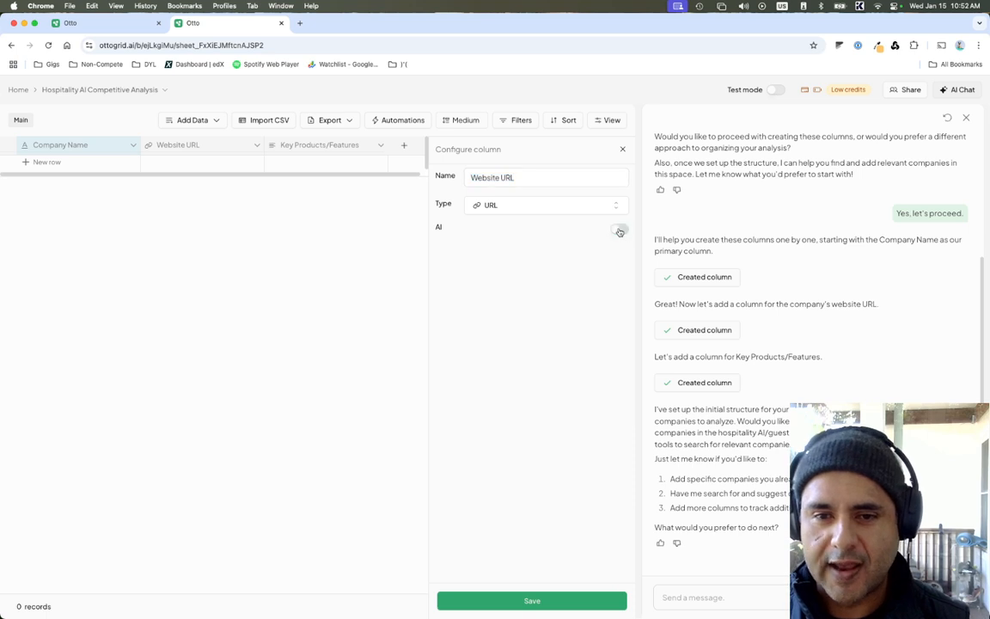
pyautogui.click(543, 605)
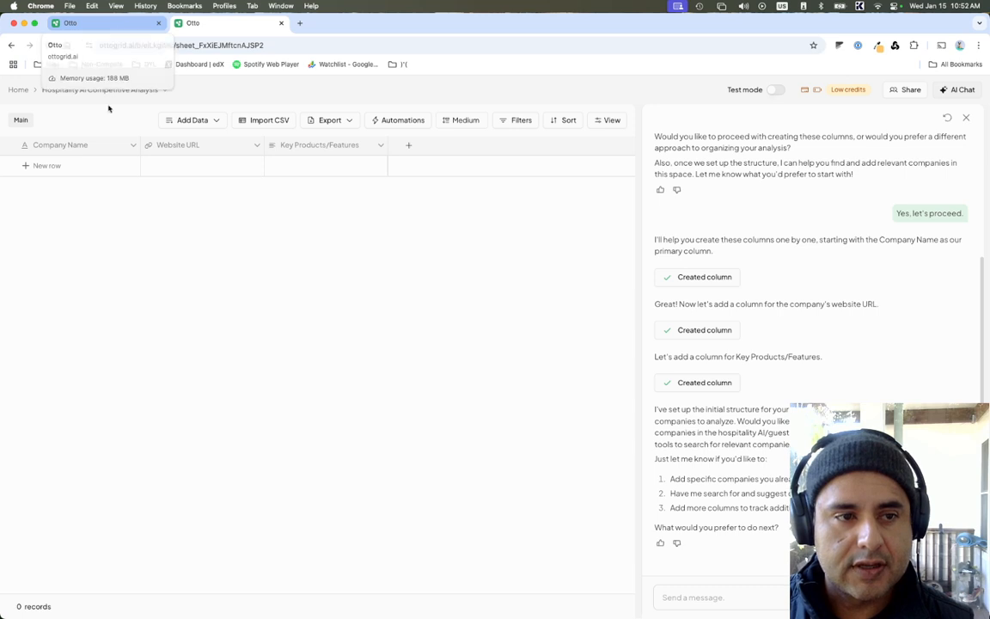
# Add a new row with the company name Canary Technologies
pyautogui.click(109, 169)
pyautogui.click(112, 171)
pyautogui.write('Cna')
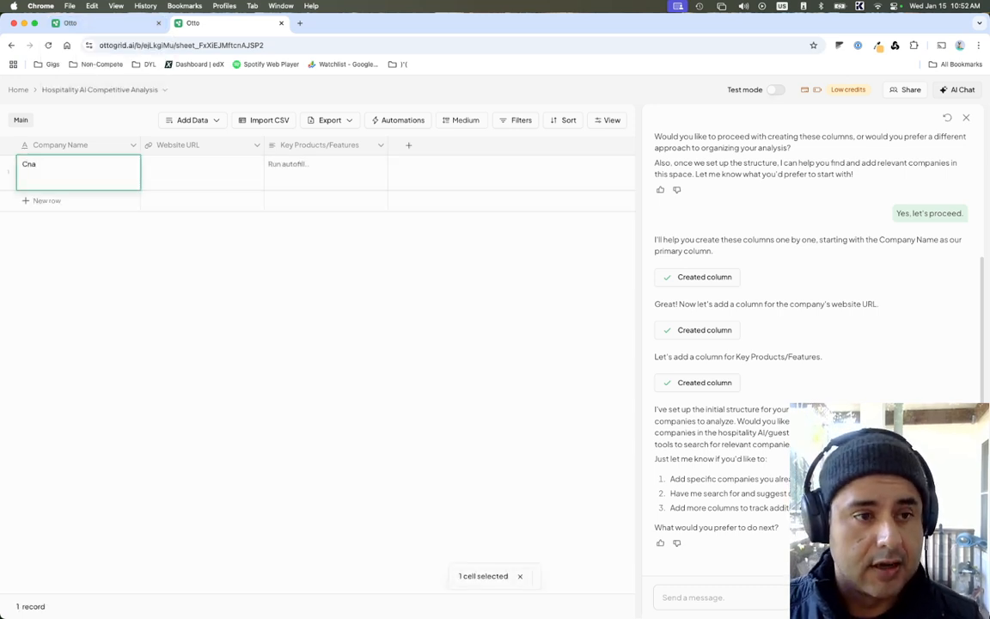
pyautogui.press('BackSpace')
pyautogui.press('BackSpace')
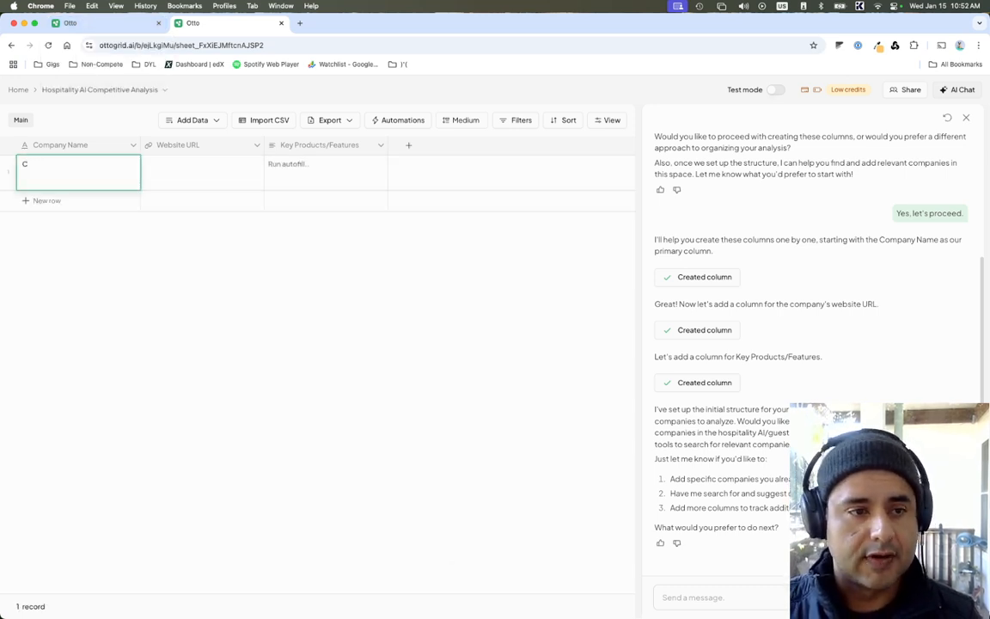
pyautogui.write('anary Technolog')
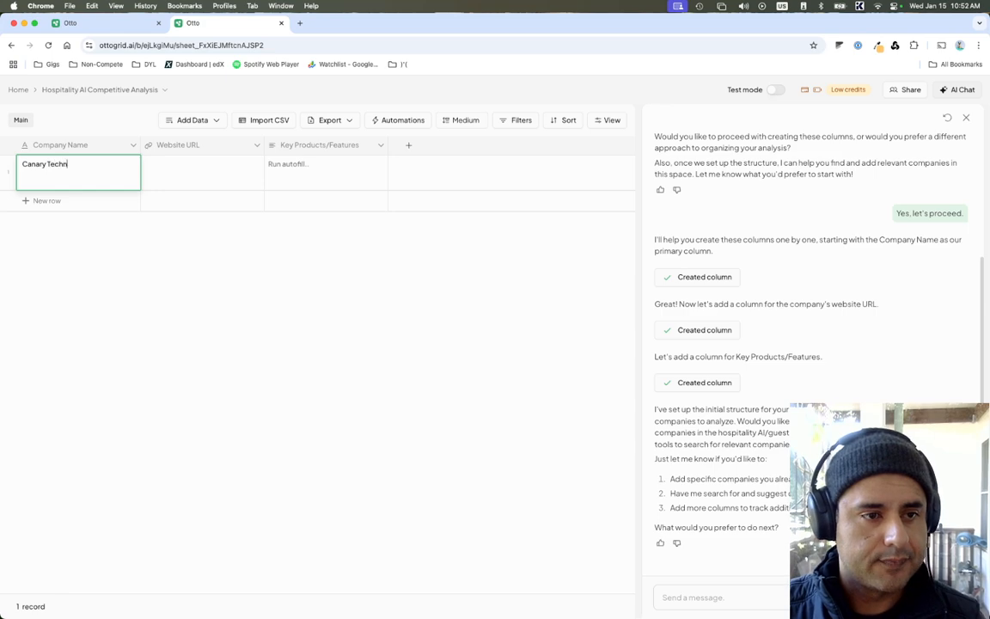
pyautogui.write('ies')
pyautogui.press('Return')
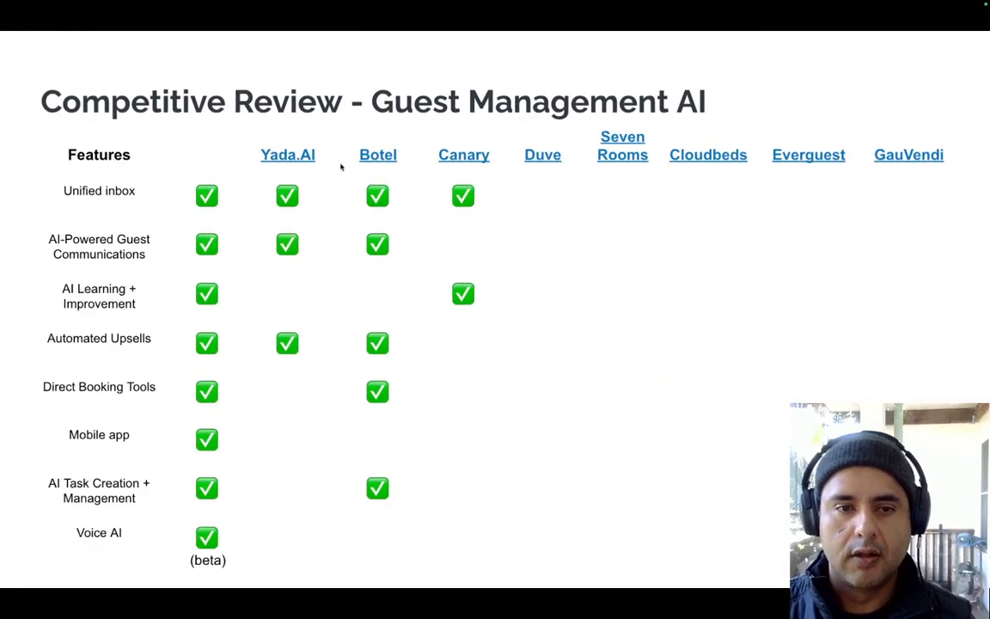
# Copy Canary's web address from the site linked in the competitive review slide into the Website URL cell of the Canary Technologies row
pyautogui.click(455, 157)
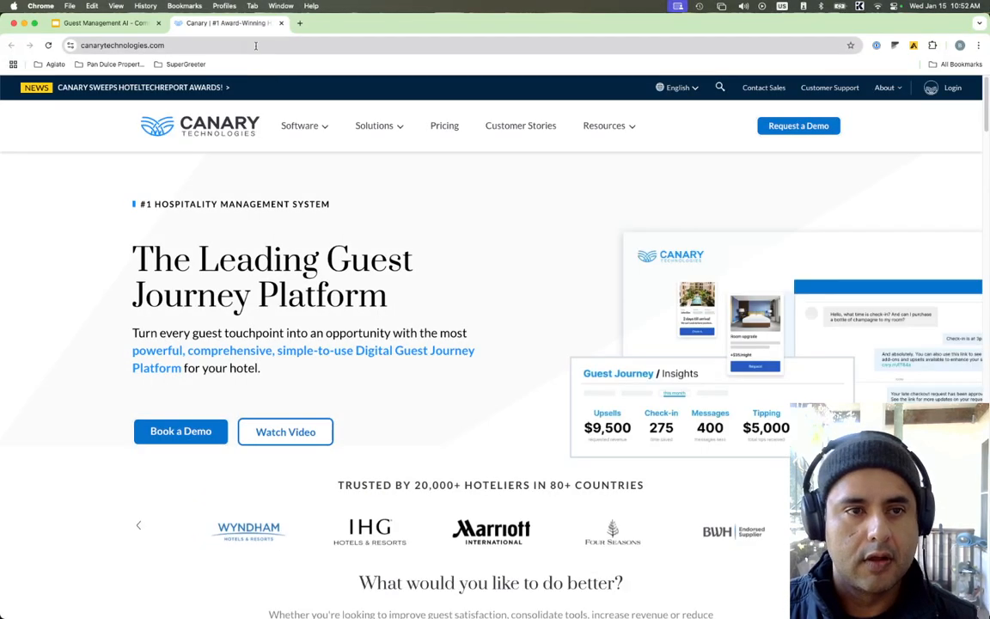
pyautogui.click(255, 44)
pyautogui.press('super+c')
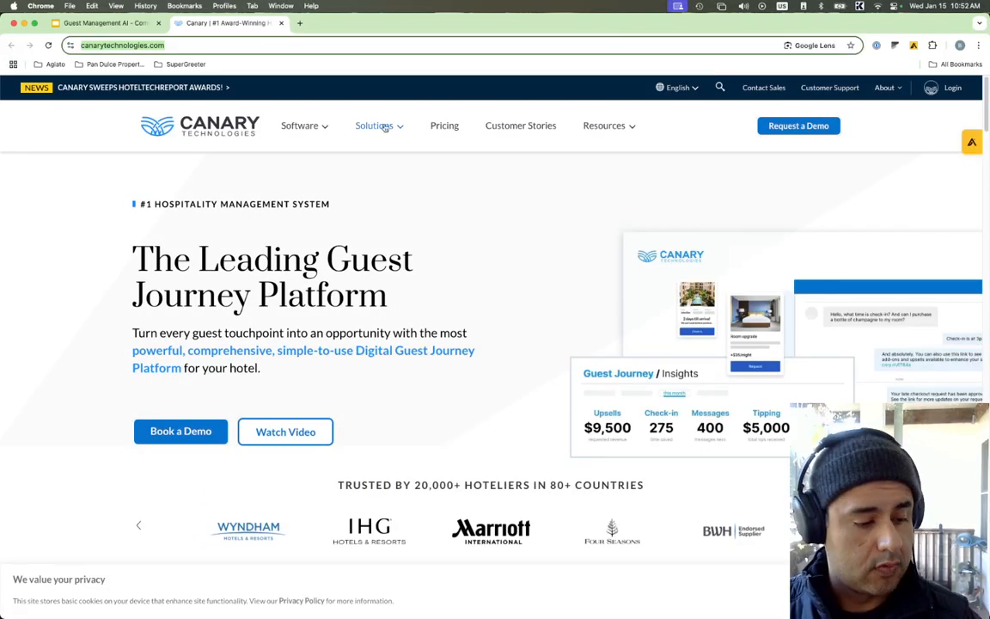
pyautogui.moveTo(391, 126)
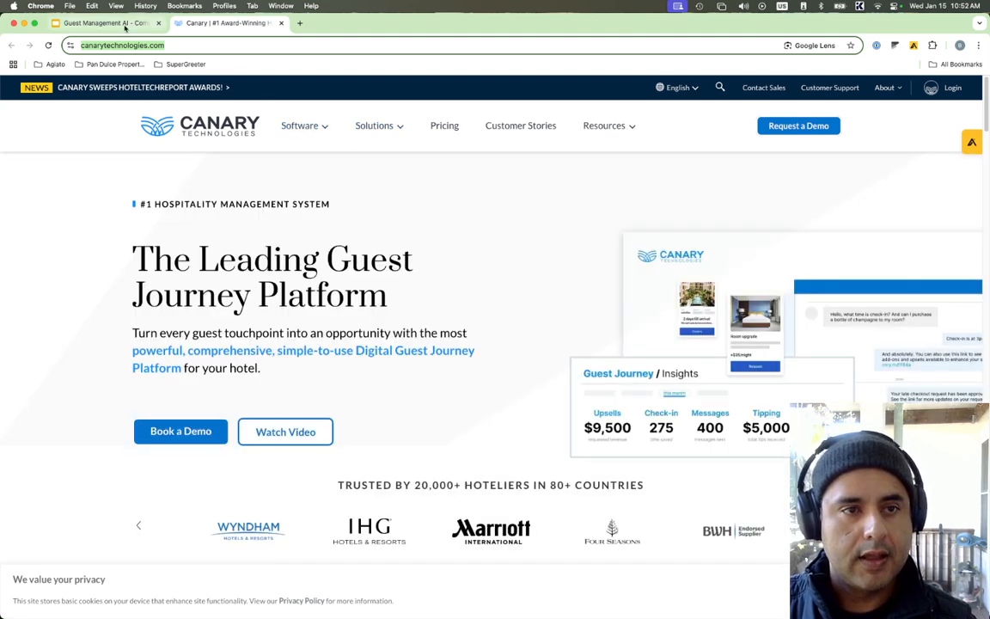
pyautogui.click(125, 26)
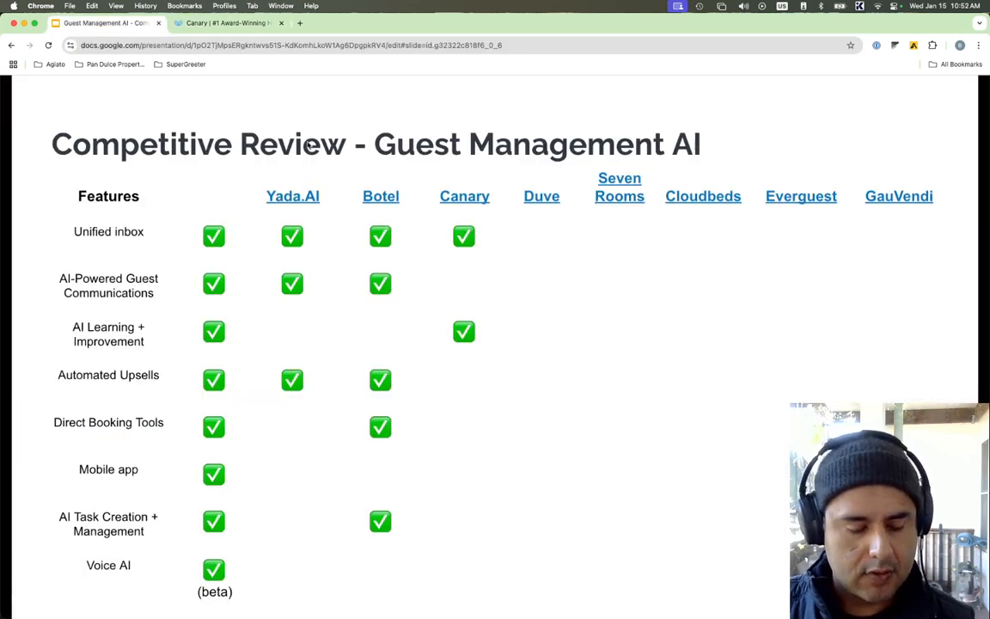
pyautogui.press('super+grave')
pyautogui.click(190, 177)
pyautogui.press('super+v')
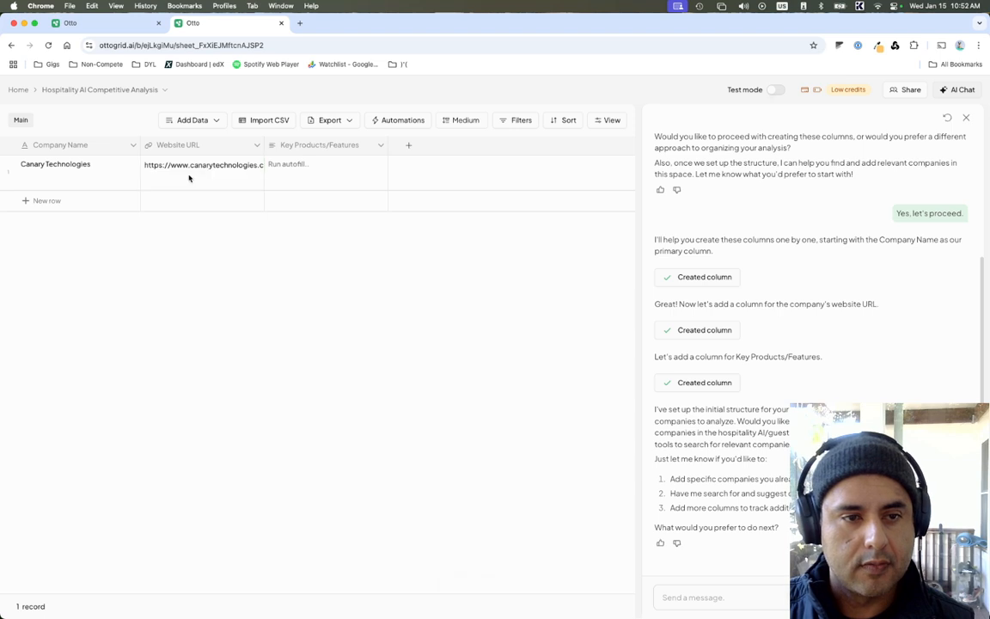
# Run the AI autofill for Canary Technologies' Key Products/Features cell and check the feature list on the competitive review slide
pyautogui.click(297, 182)
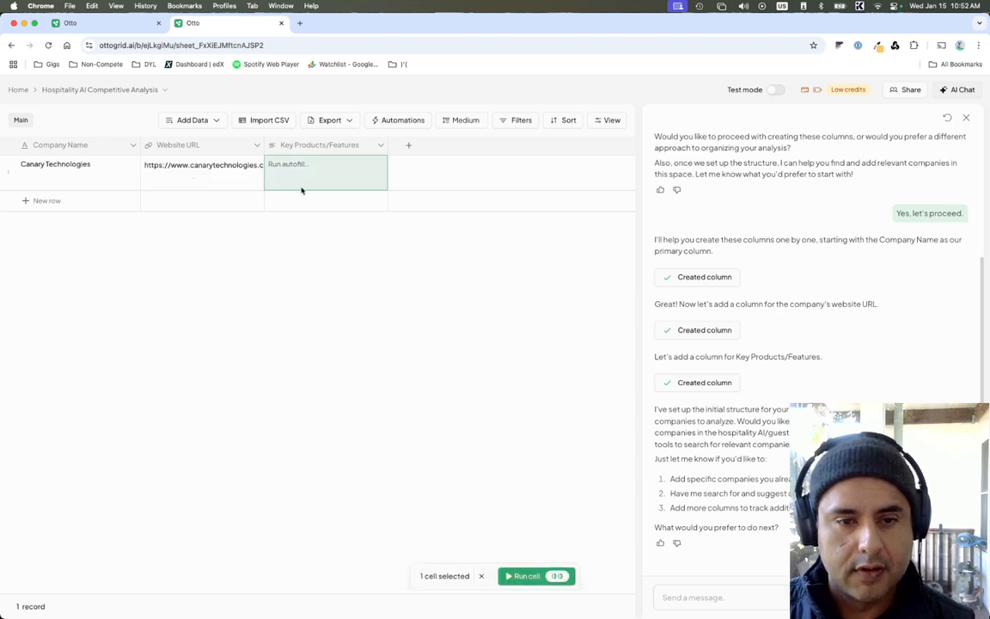
pyautogui.click(526, 576)
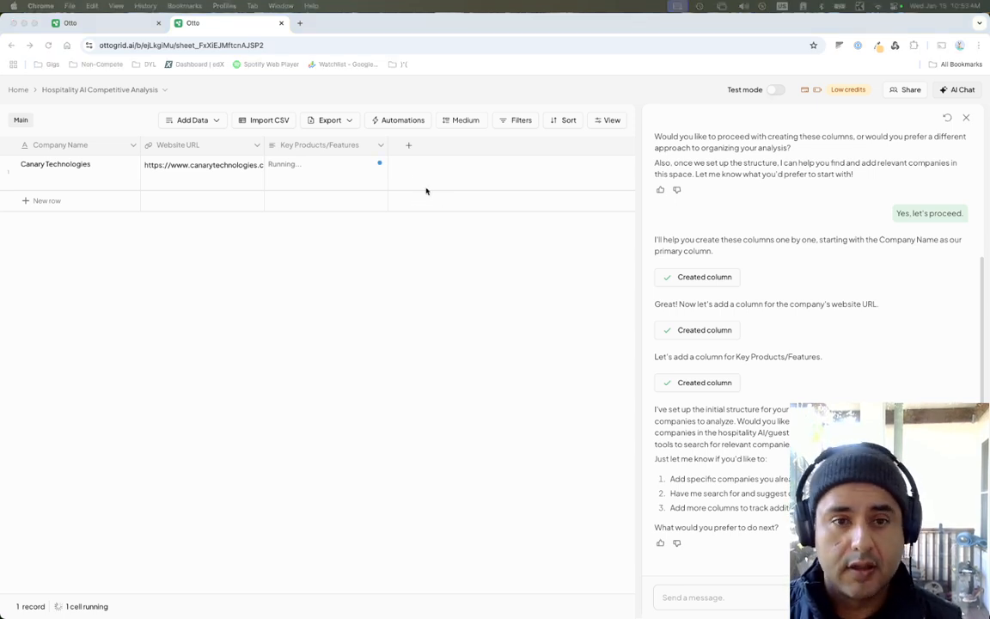
pyautogui.press('super+grave')
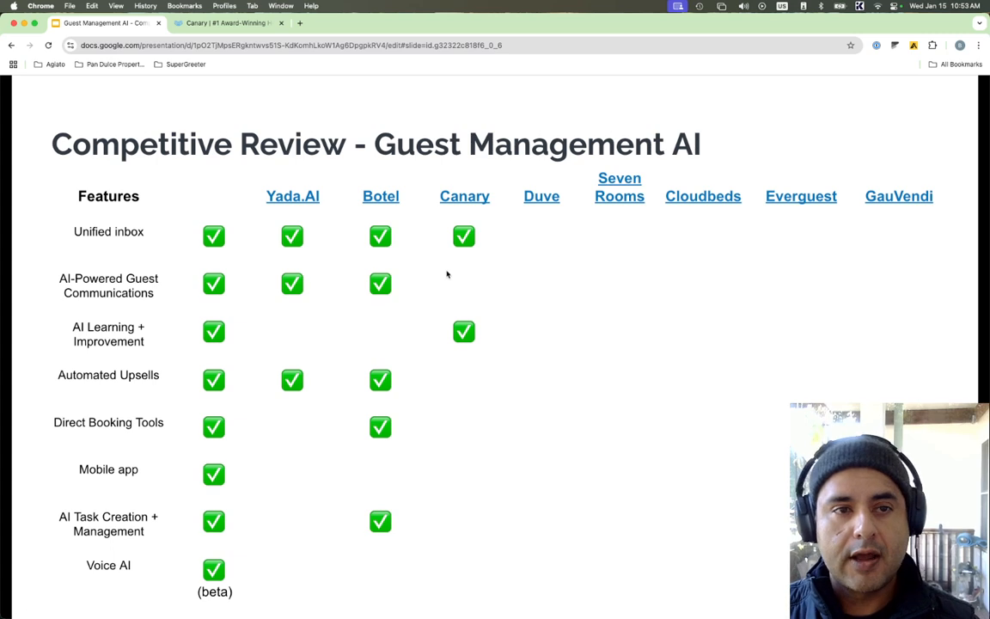
pyautogui.press('super+grave')
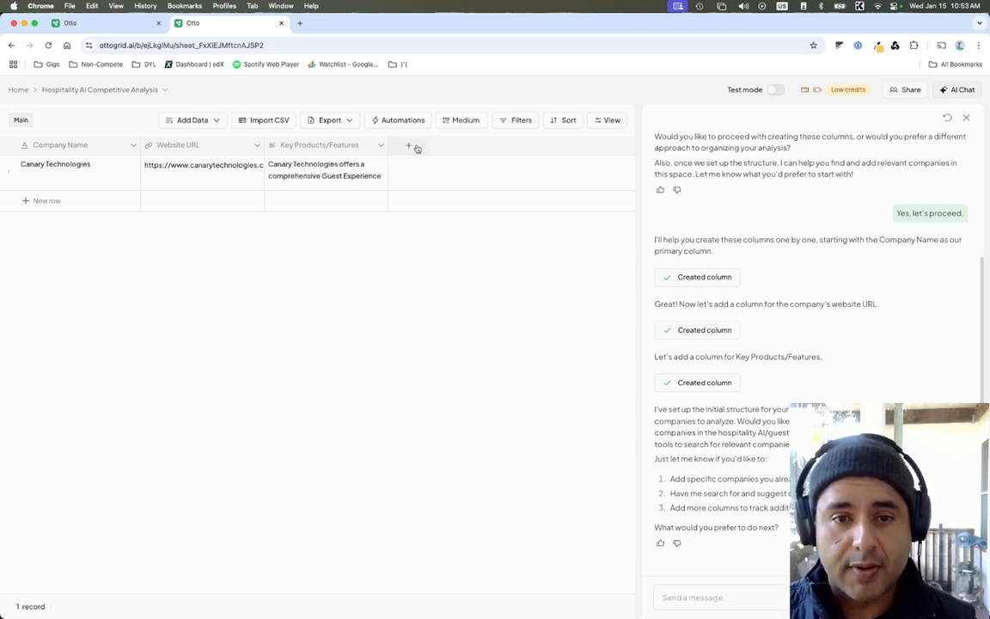
# Add a new column named "Feature: Unified Inbox", choosing to set it up manually
pyautogui.click(408, 145)
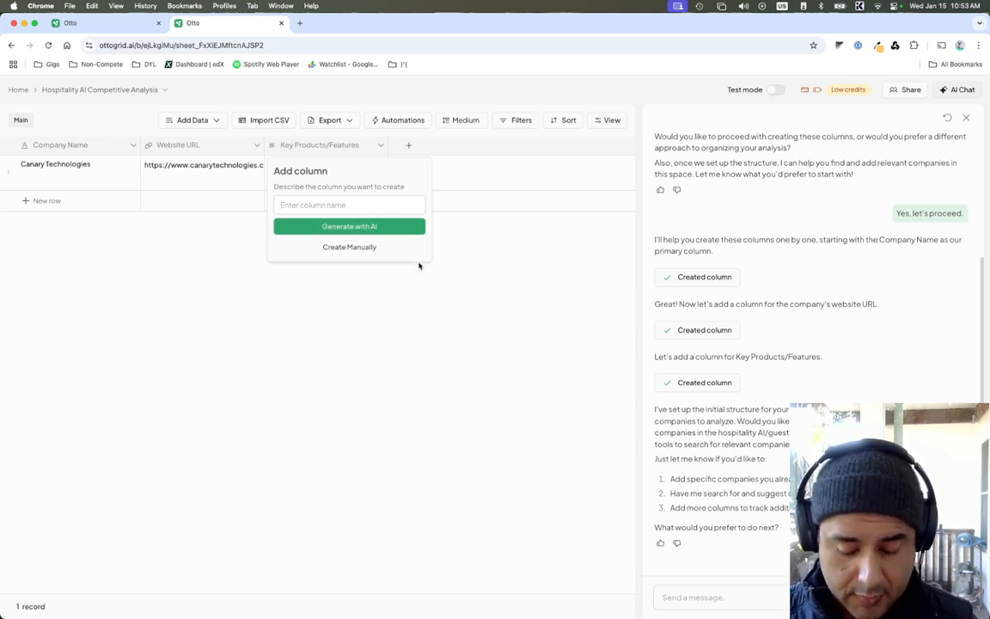
pyautogui.write('Feature: ')
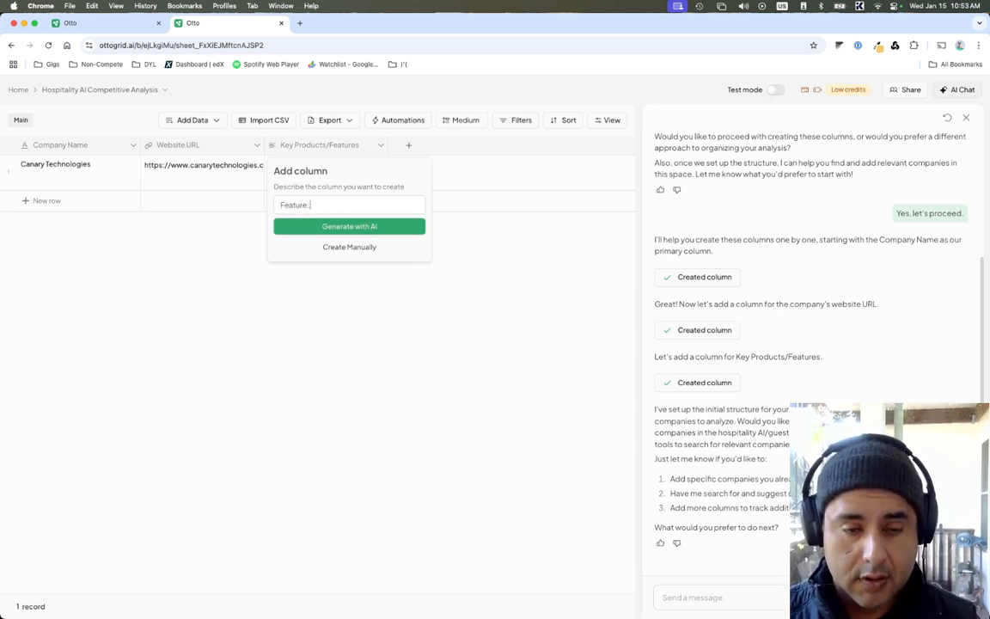
pyautogui.write('Unified Inbox')
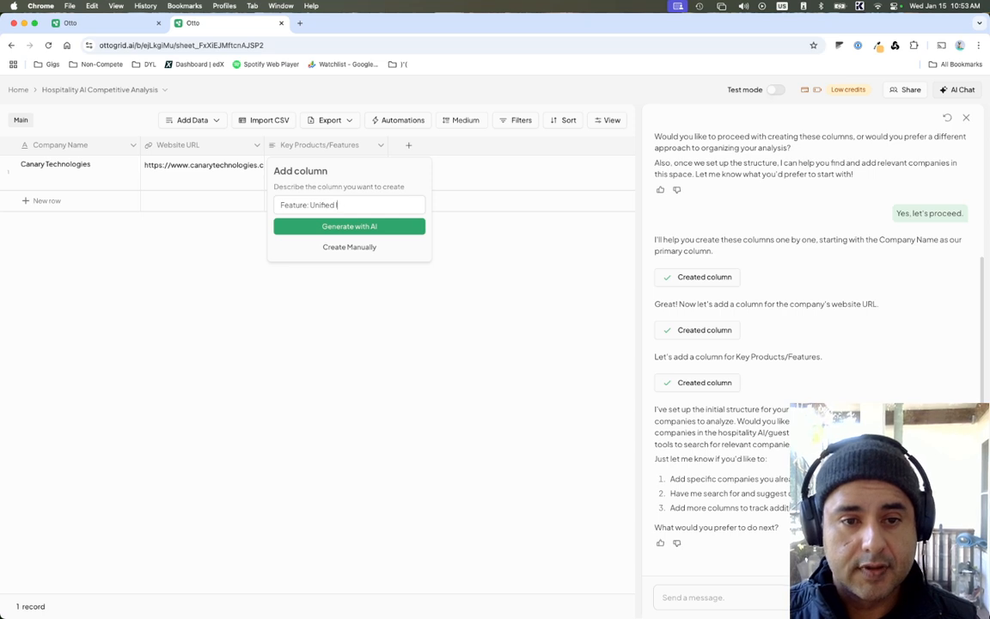
pyautogui.click(333, 248)
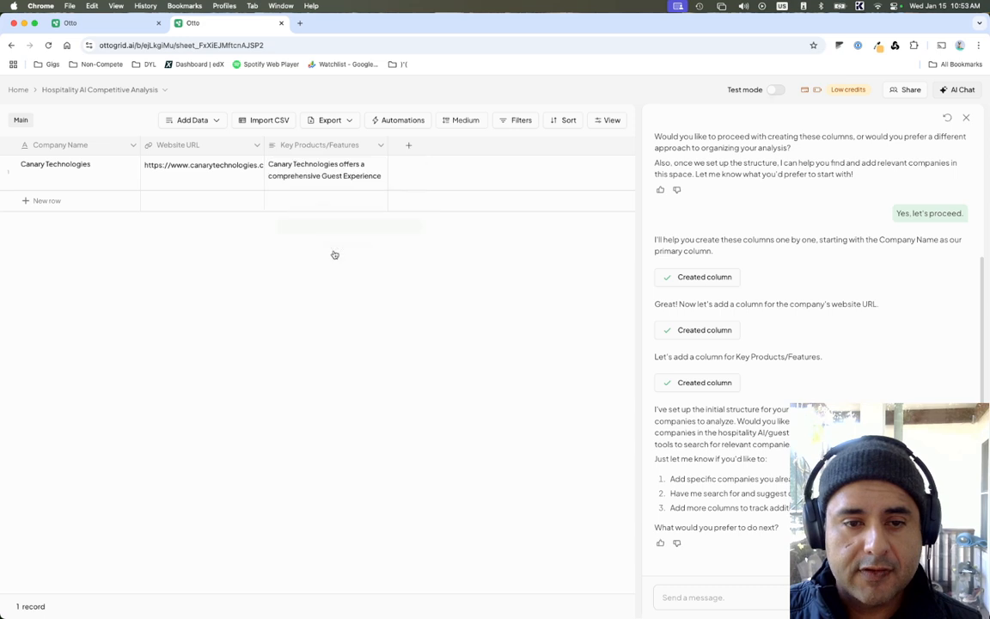
# Begin the column's AI prompt with "Check the 'website URL' column for the following feature."
pyautogui.click(495, 375)
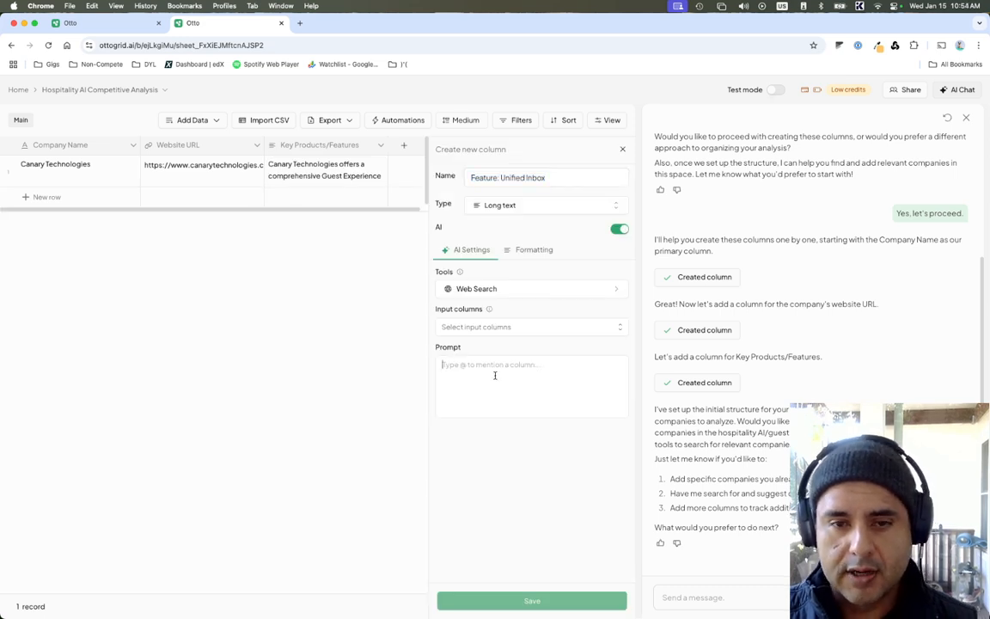
pyautogui.write('Chec')
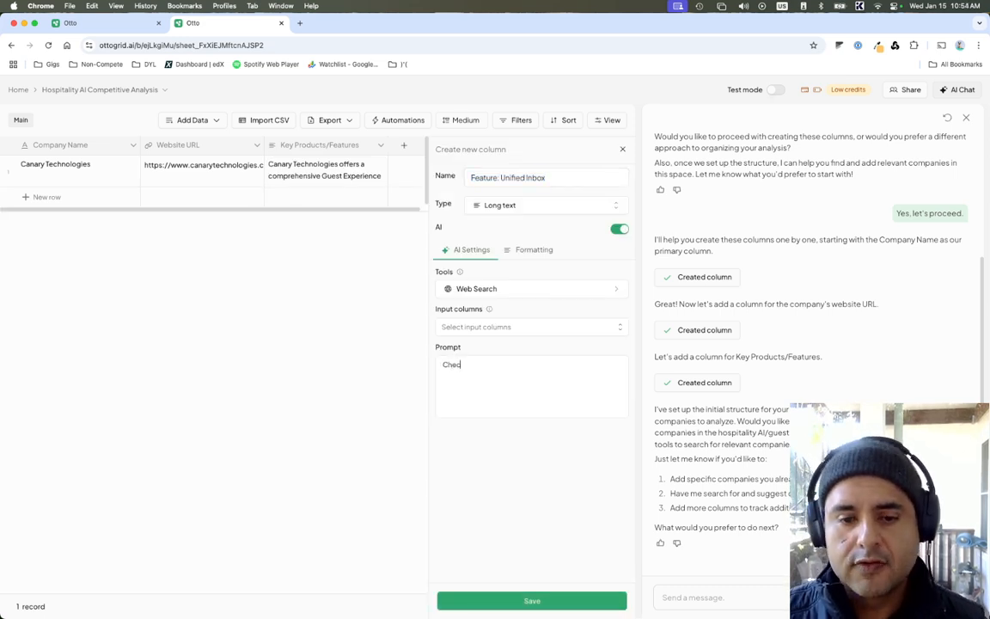
pyautogui.write('k the website')
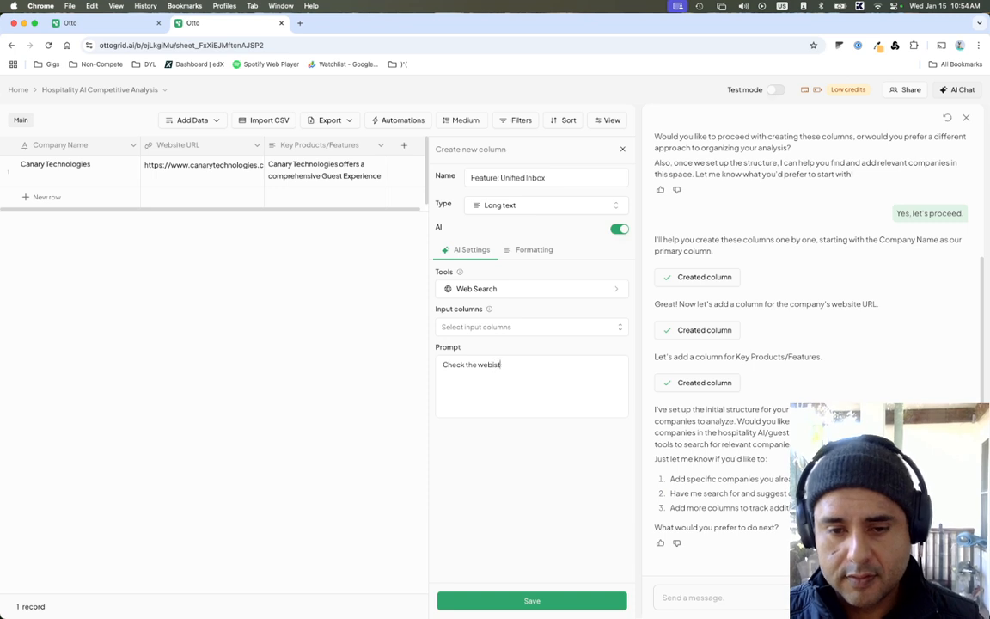
pyautogui.press('BackSpace')
pyautogui.press('BackSpace')
pyautogui.press('BackSpace')
pyautogui.press('BackSpace')
pyautogui.write('site URL')
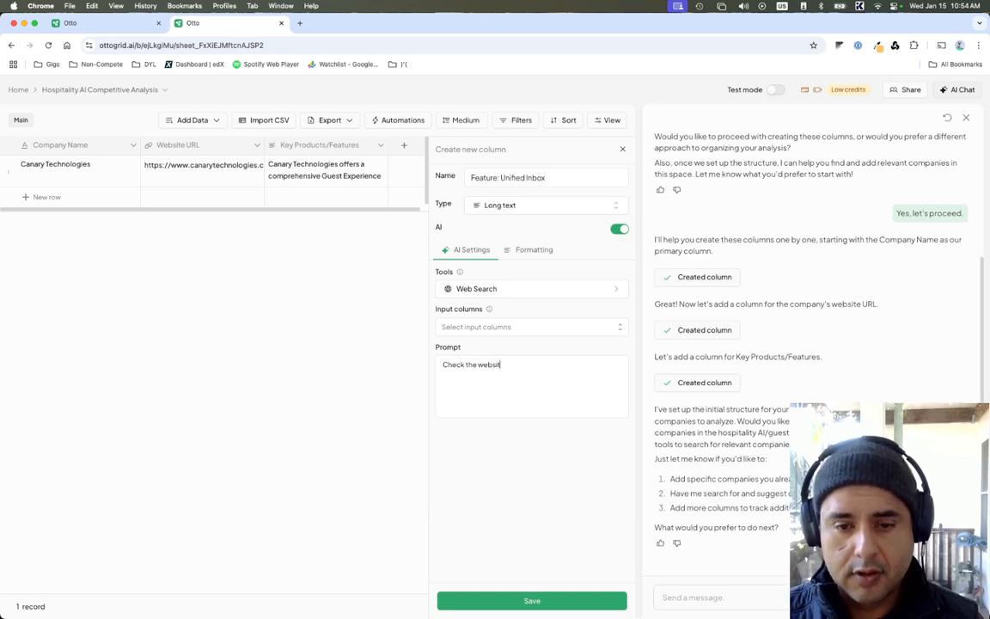
pyautogui.hotkey('alt', 'Left')
pyautogui.hotkey('alt', 'Left')
pyautogui.hotkey('alt', 'Left')
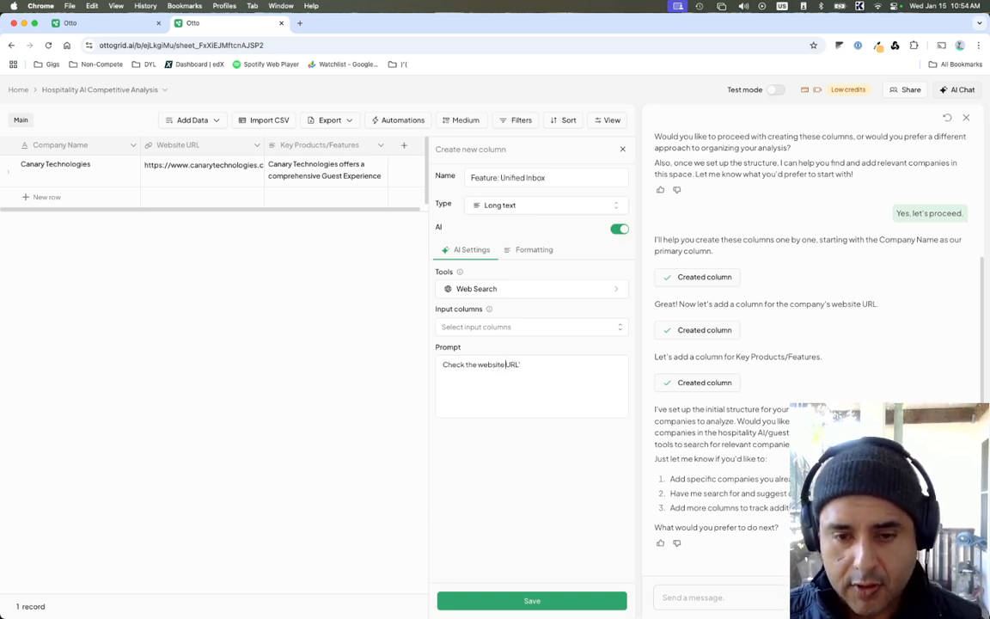
pyautogui.hotkey('alt', 'Right')
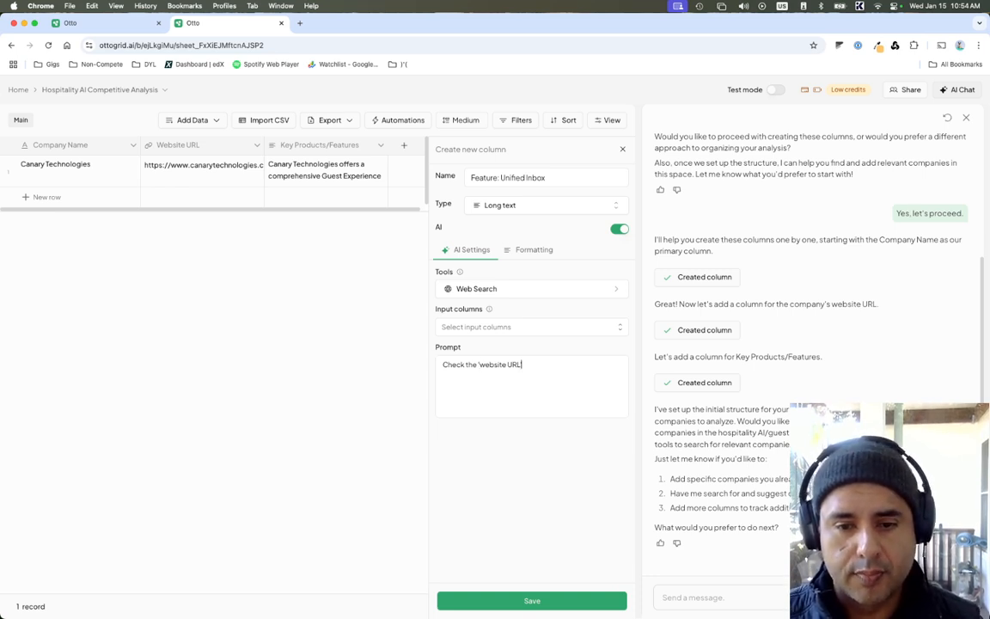
pyautogui.write('colum')
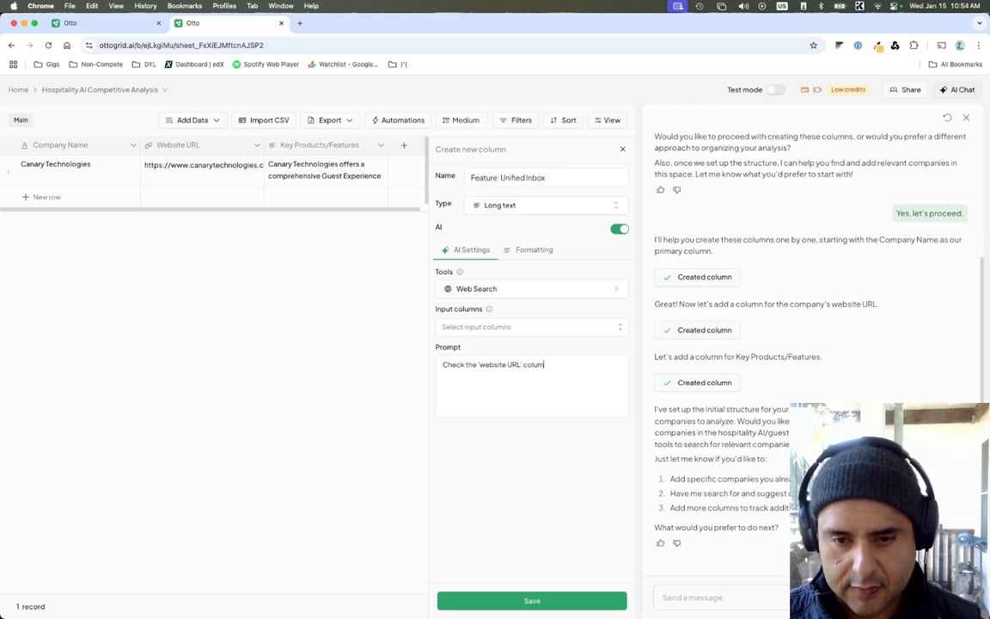
pyautogui.write('n')
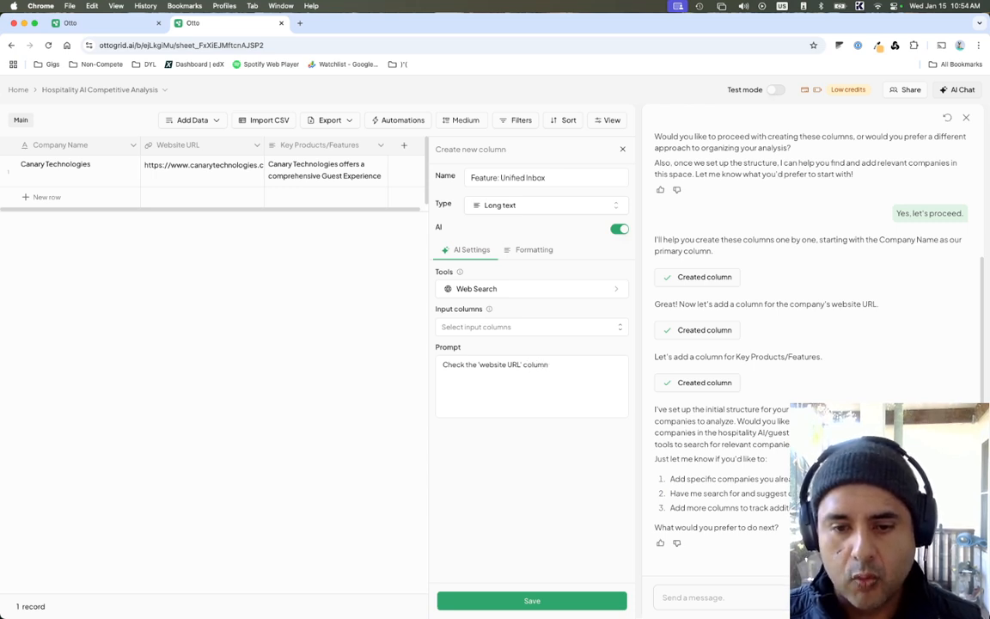
pyautogui.write(' for th')
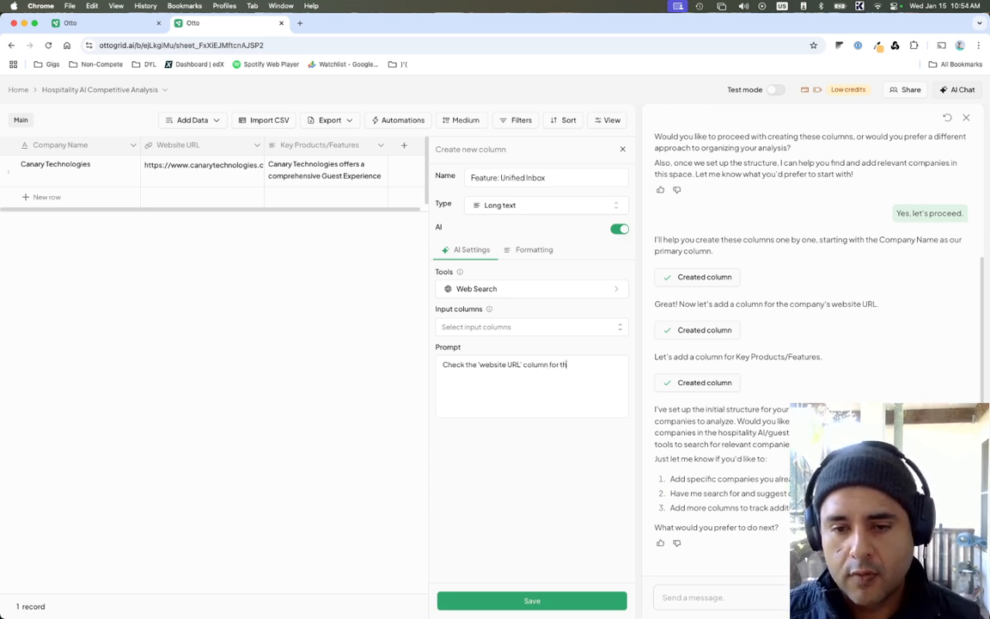
pyautogui.write('e following')
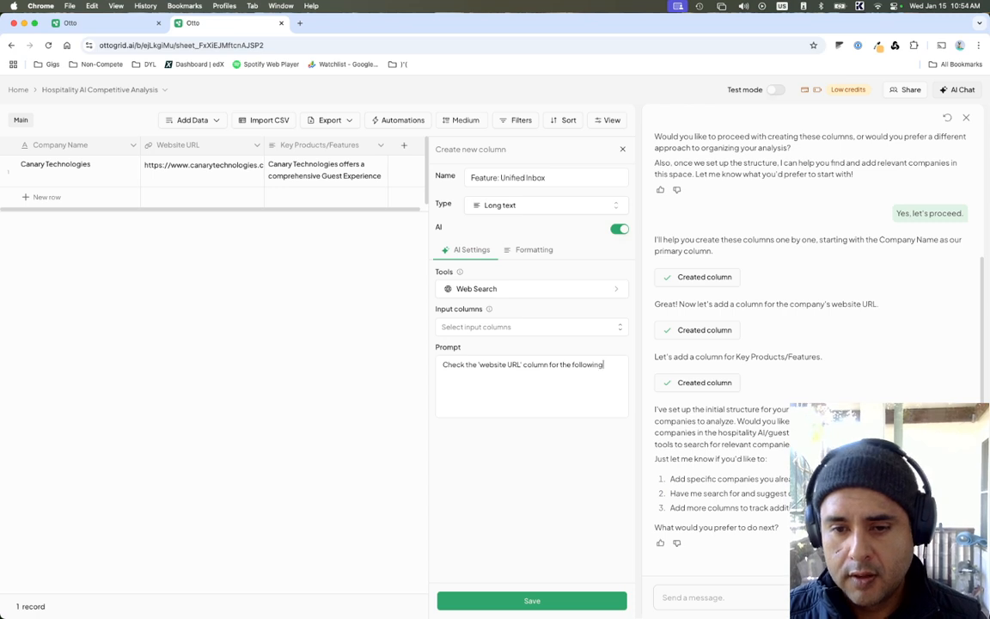
pyautogui.write(' feature.')
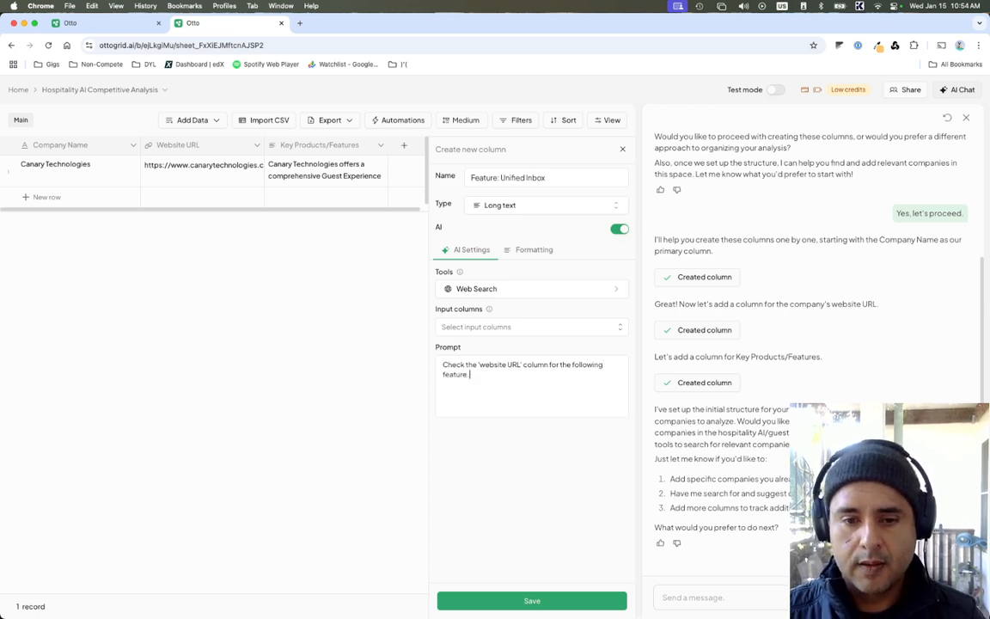
# Complete the AI prompt with "Give an answer of yes, no, or I'm not sure." and save the new column
pyautogui.write(' Give an ex')
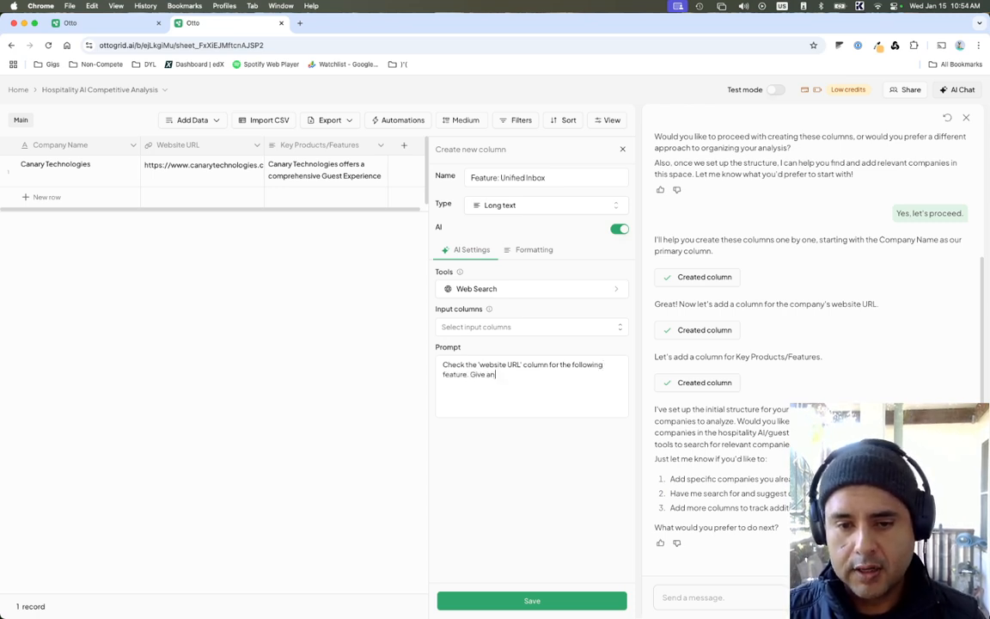
pyautogui.press('BackSpace')
pyautogui.press('BackSpace')
pyautogui.write('answer of ye')
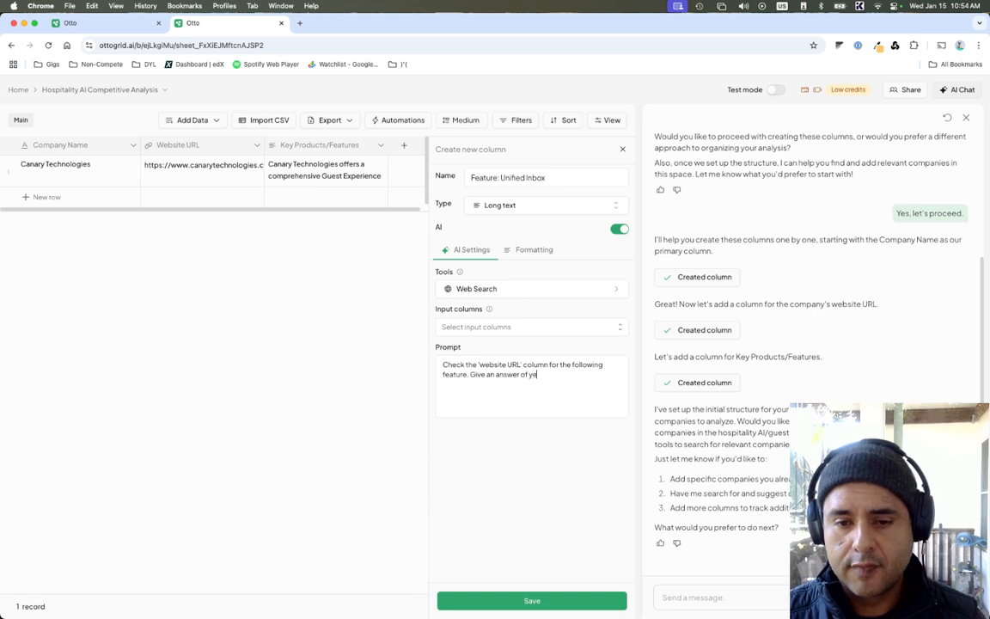
pyautogui.write('s, no')
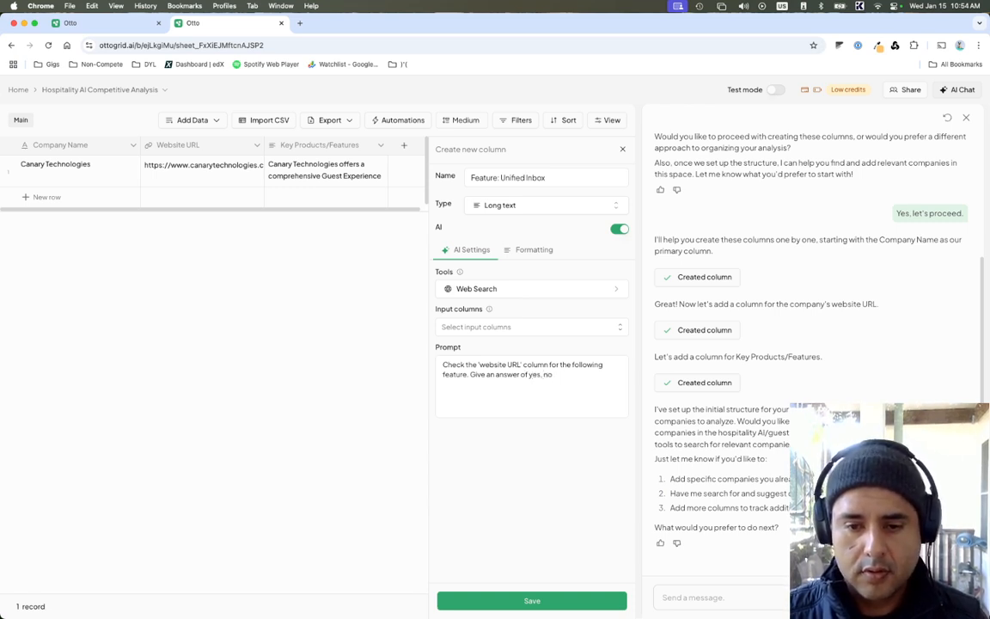
pyautogui.write('., or')
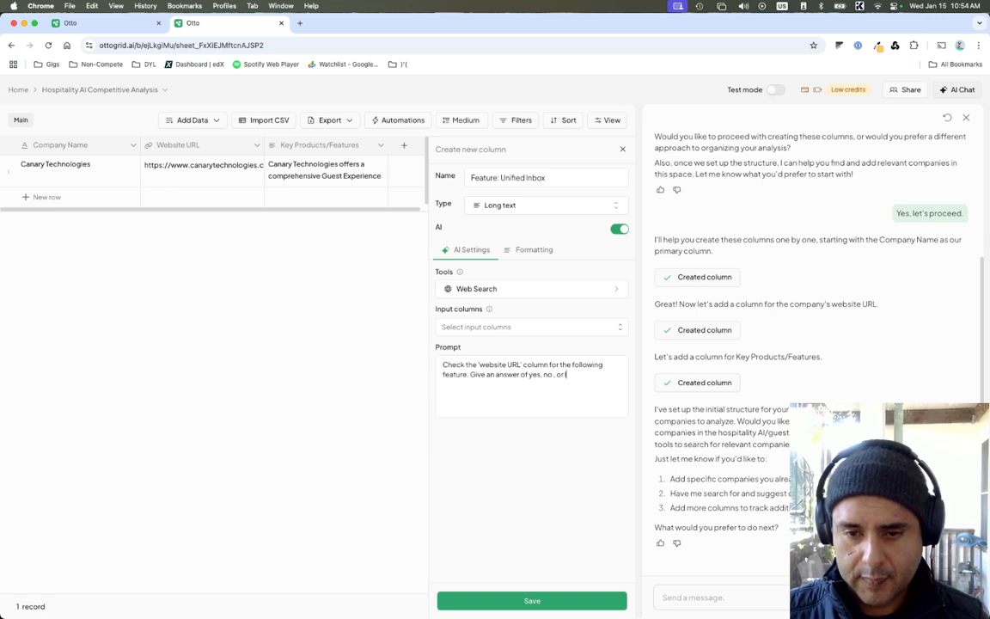
pyautogui.write(" I'm not sure.")
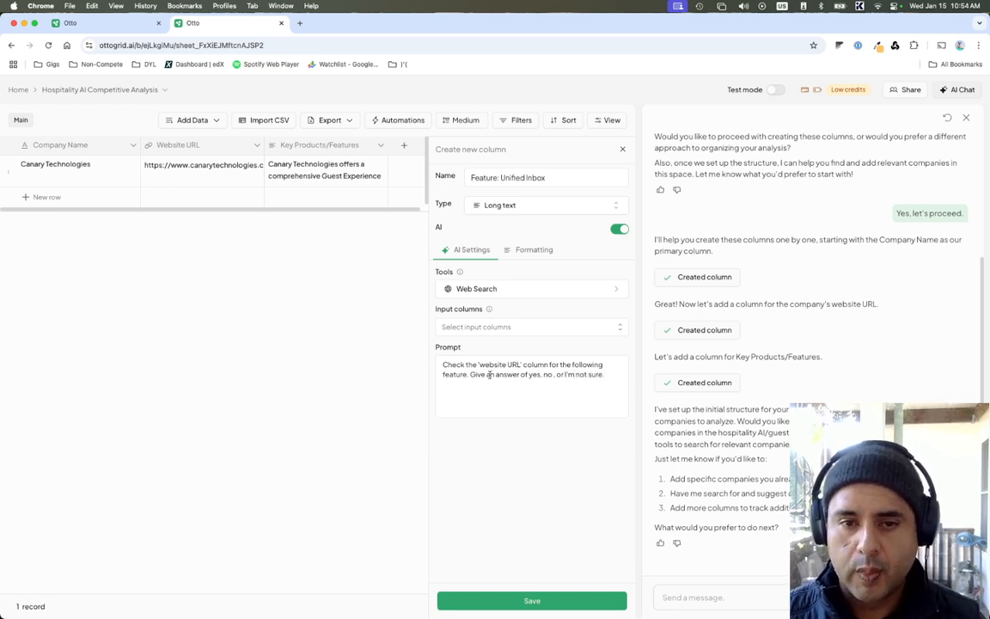
pyautogui.click(531, 601)
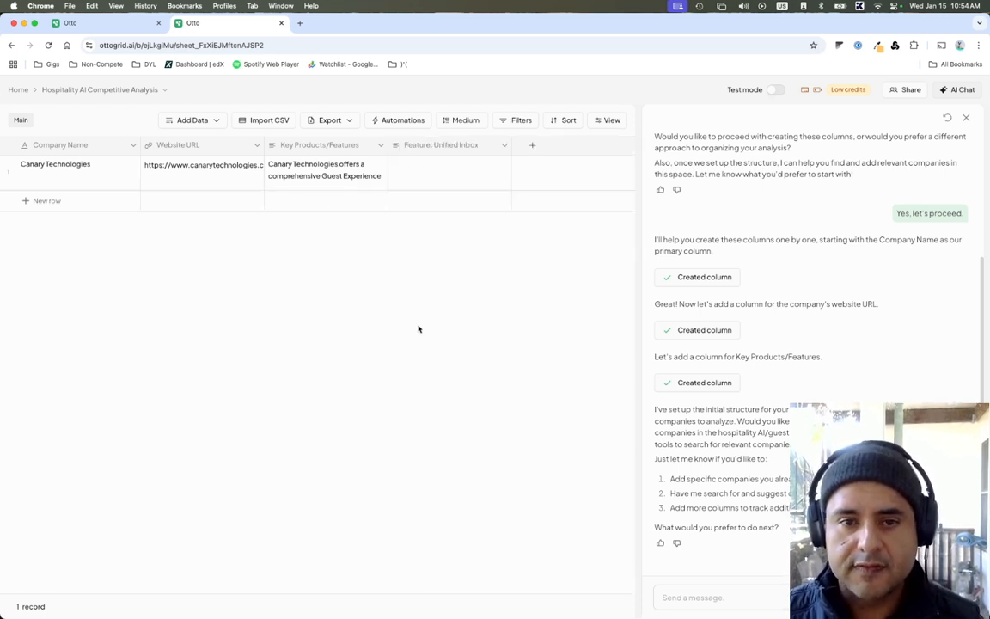
# Run the AI autofill for Canary Technologies' Feature: Unified Inbox cell
pyautogui.click(431, 173)
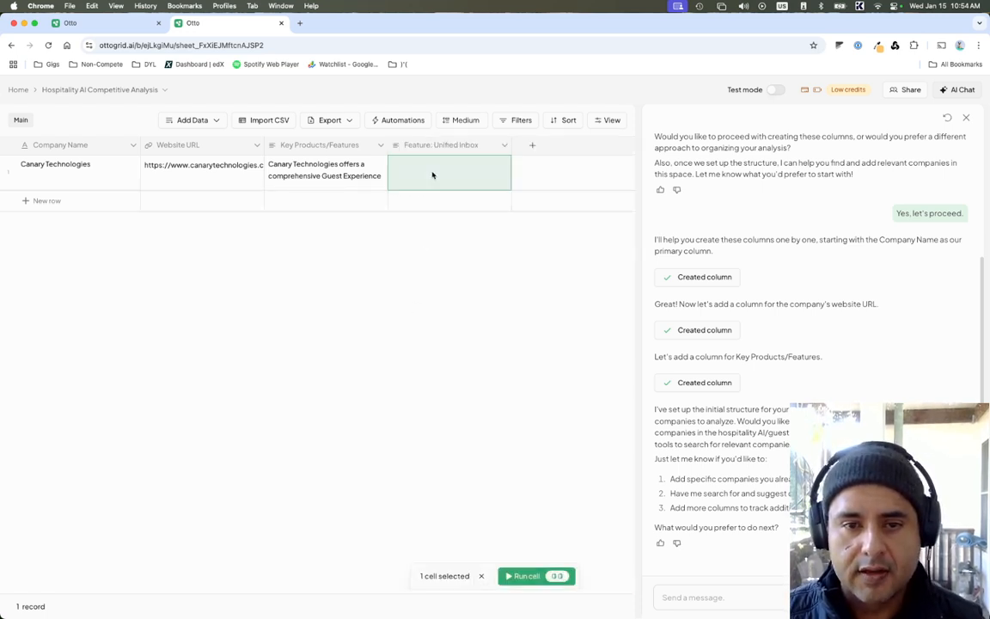
pyautogui.click(524, 577)
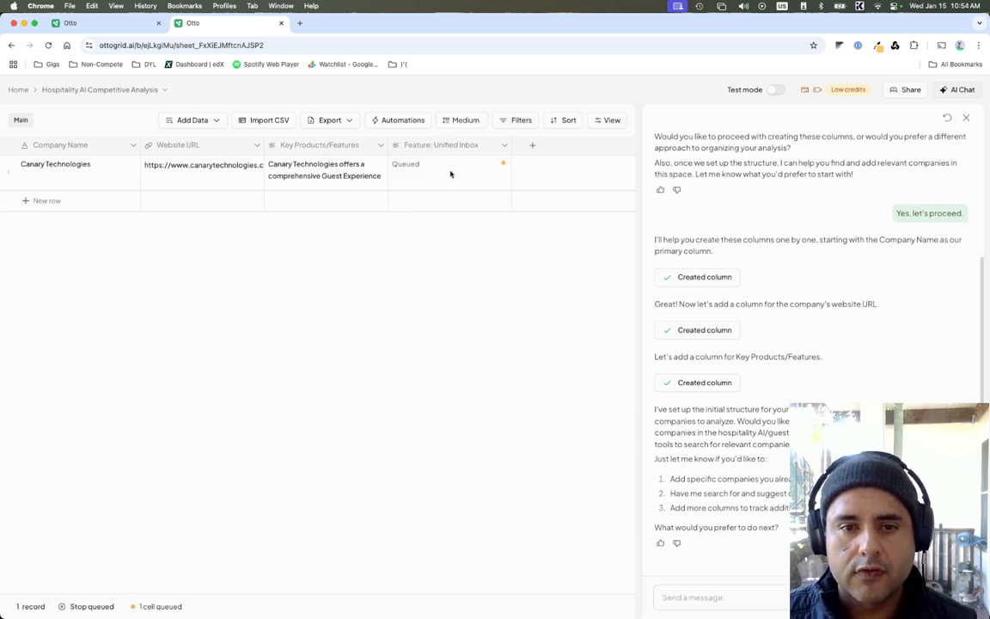
# Read through the generated Key Products/Features text for Canary Technologies, including its core products and distinctive features
pyautogui.click(360, 167)
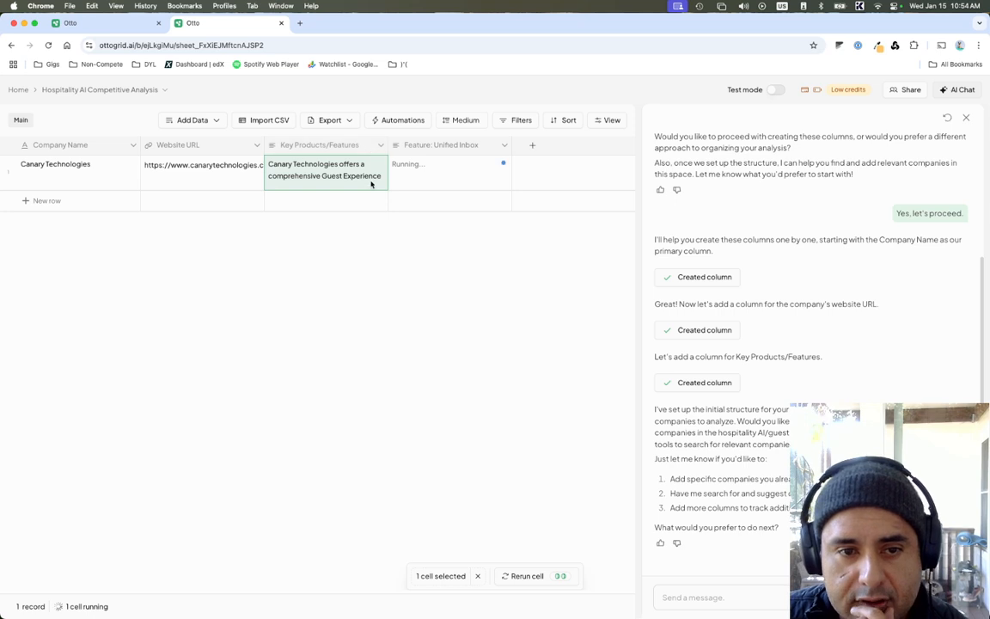
pyautogui.click(370, 173)
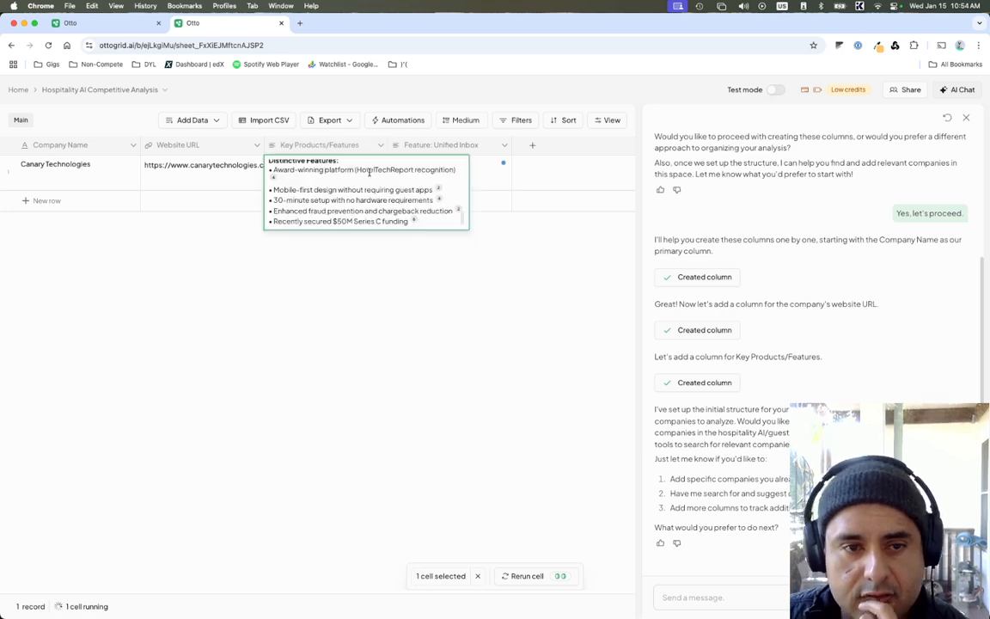
pyautogui.scroll(1, 361, 206)
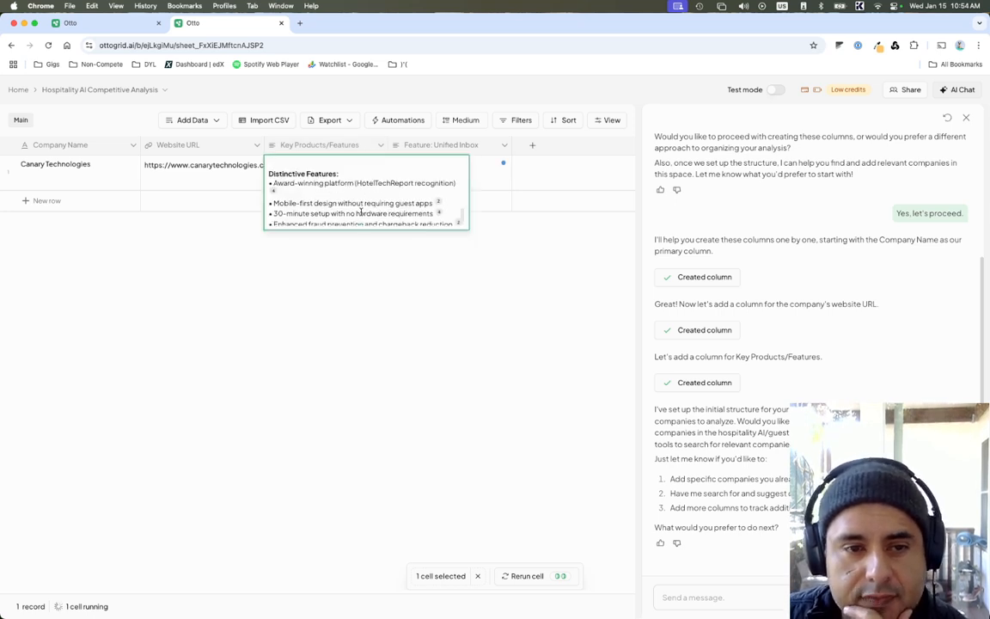
pyautogui.scroll(-2, 352, 193)
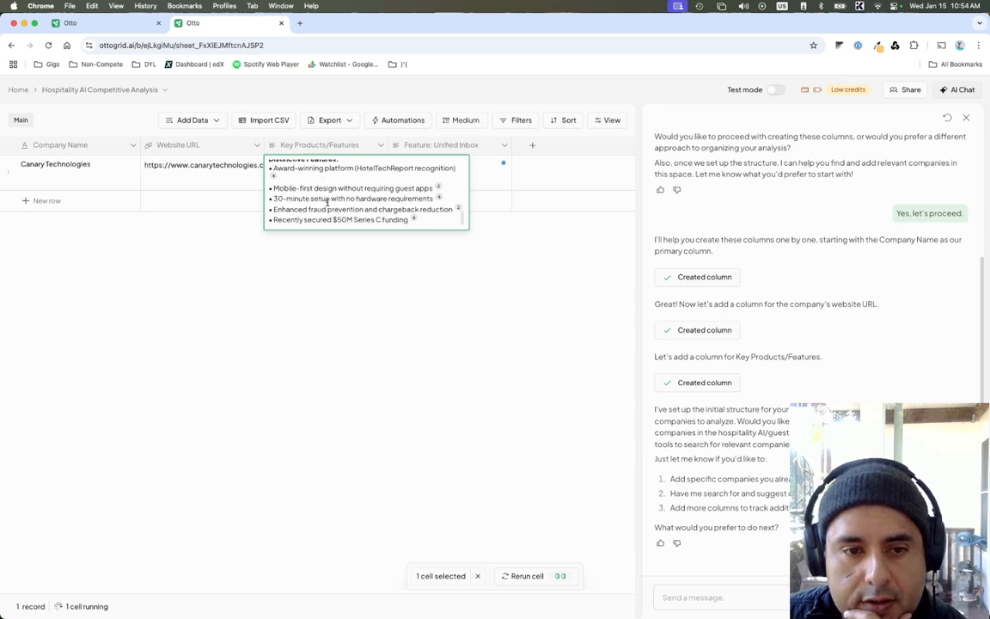
pyautogui.scroll(5, 354, 201)
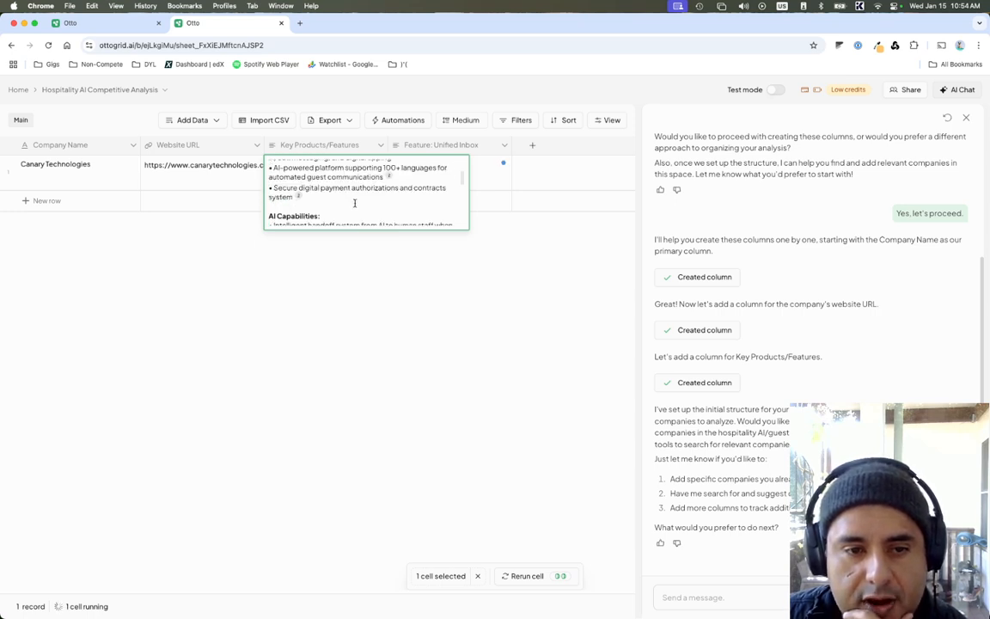
pyautogui.scroll(3, 354, 203)
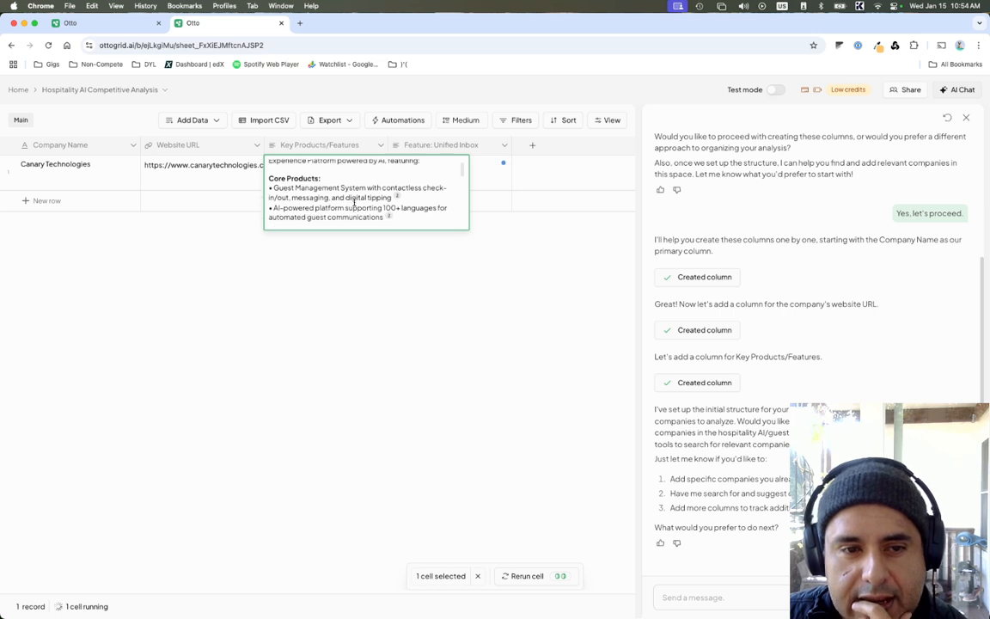
pyautogui.scroll(-1, 354, 202)
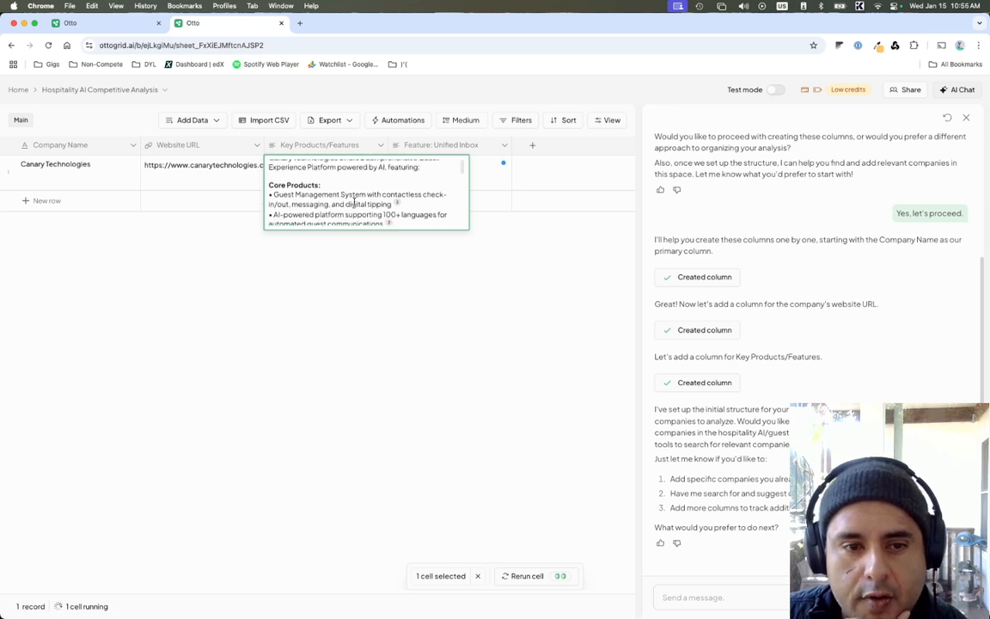
pyautogui.scroll(-2, 354, 203)
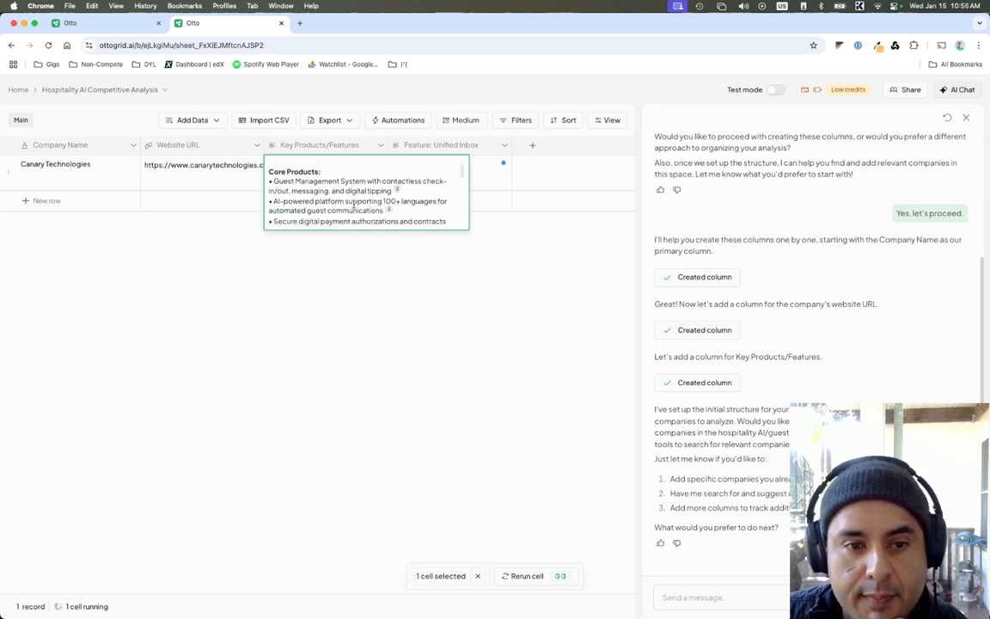
pyautogui.scroll(-2, 354, 205)
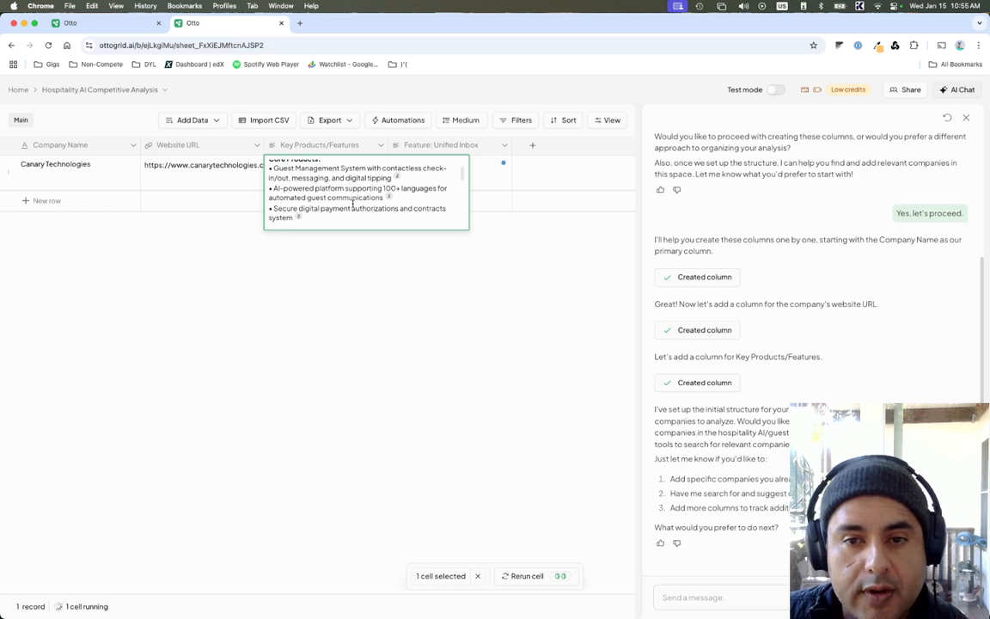
pyautogui.scroll(-2, 352, 204)
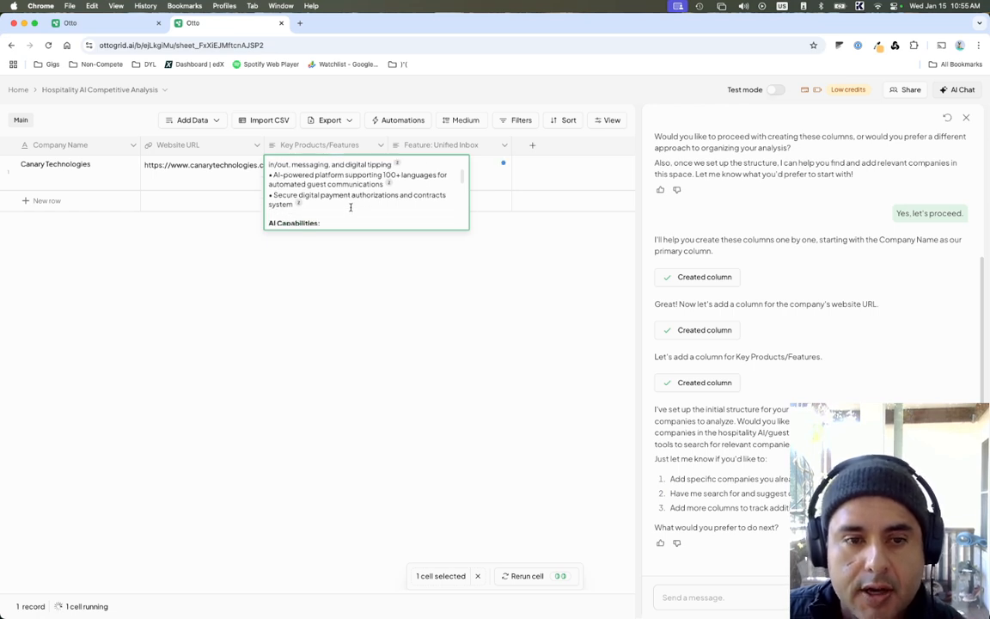
pyautogui.scroll(-2, 464, 182)
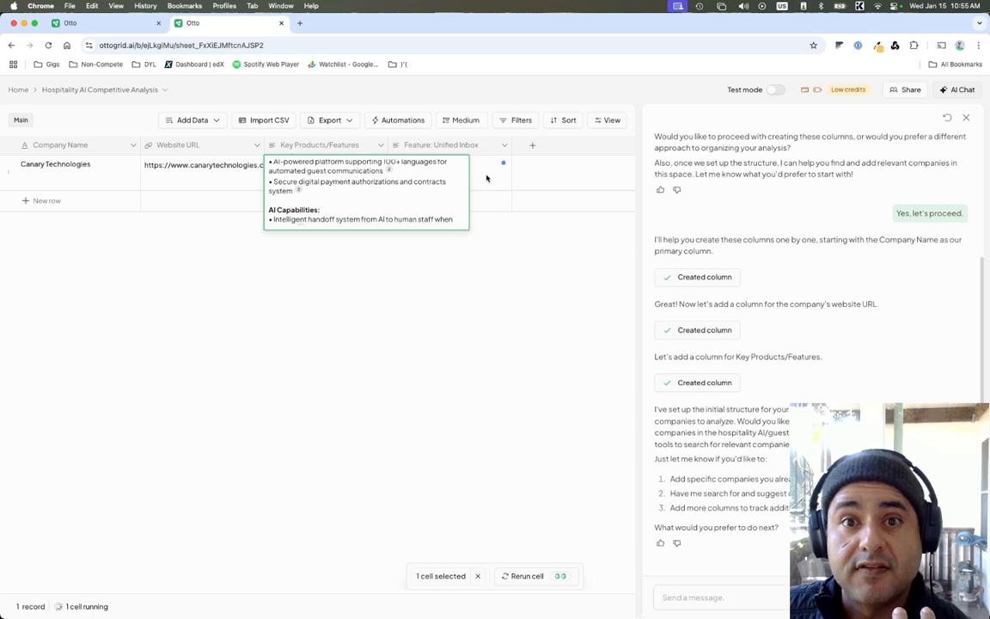
pyautogui.click(488, 178)
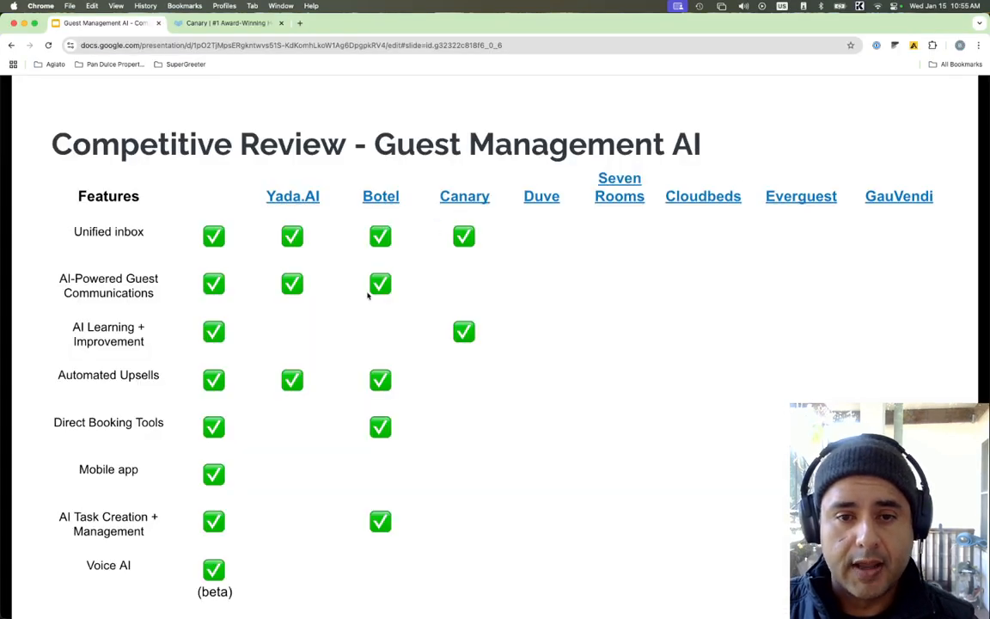
# View the next Guest Management AI competitive review slide and switch to the AI Hospitality Overview sheet in Otto
pyautogui.press('Right')
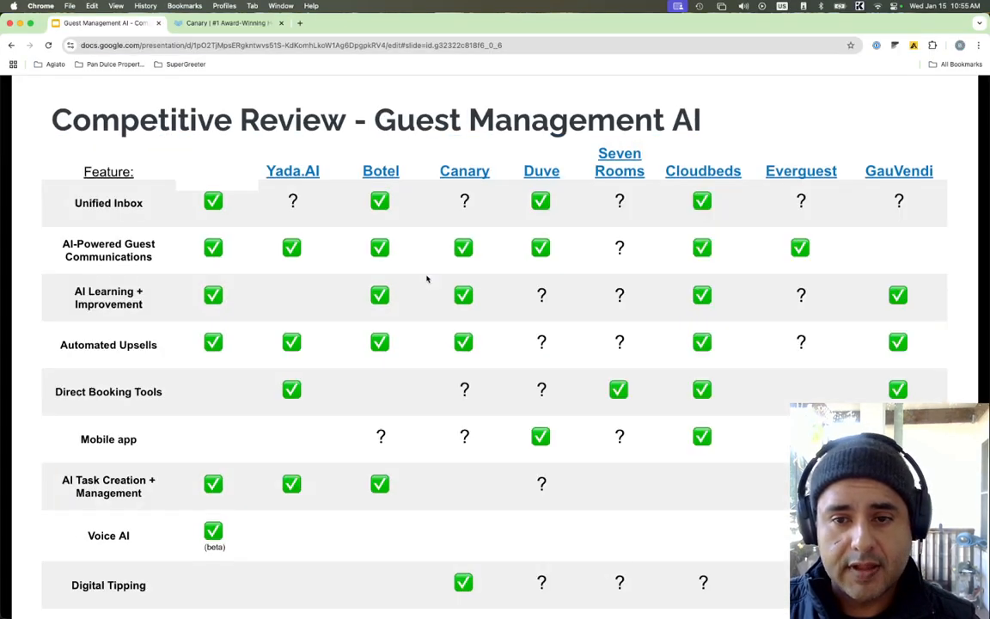
pyautogui.press('ctrl+super+f')
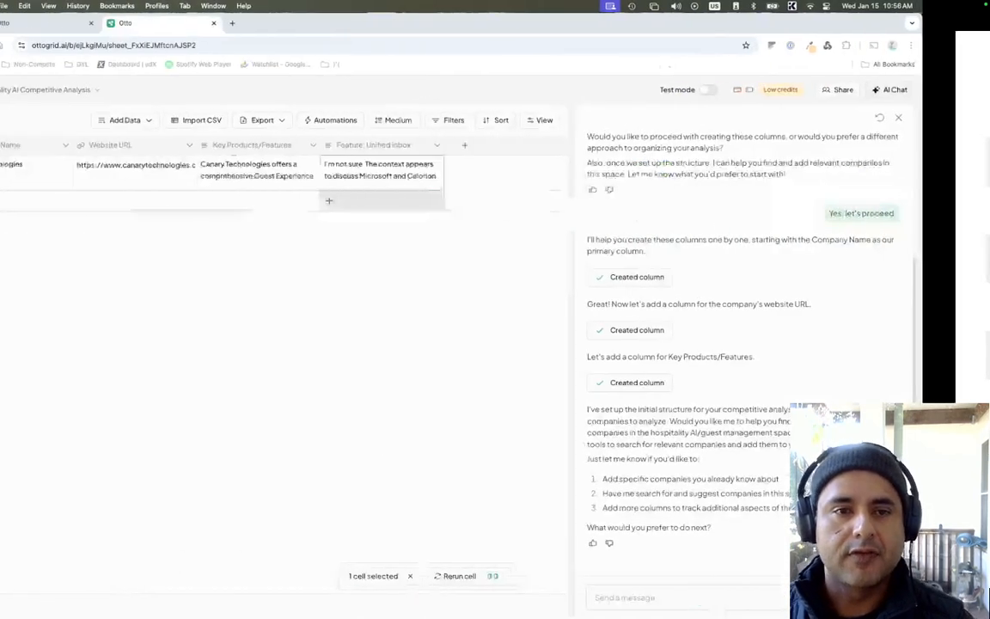
pyautogui.click(108, 24)
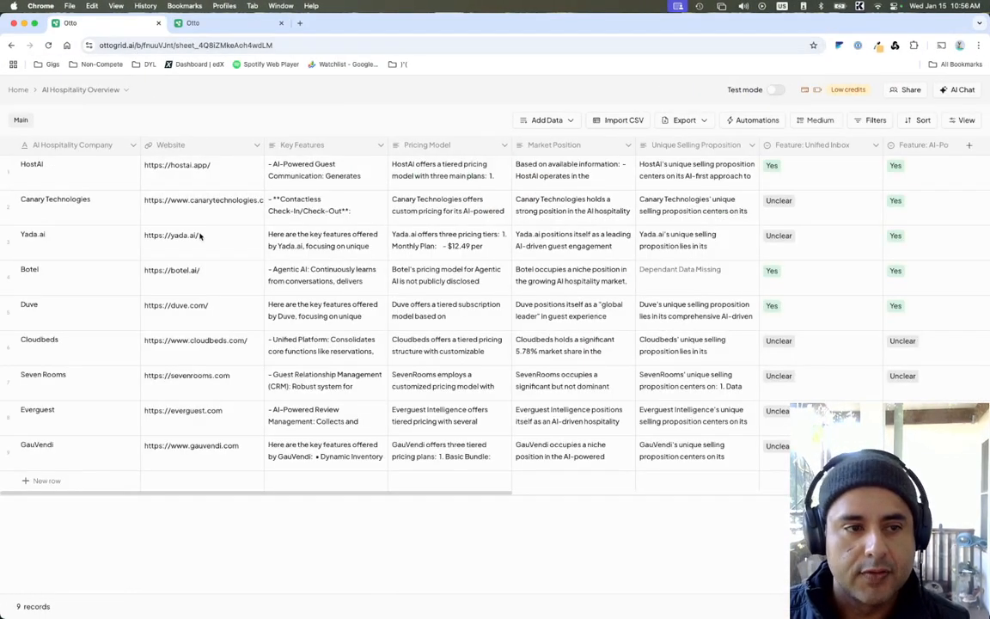
# Go through the company names and website URLs of all rows from HostAI to GauVendi
pyautogui.click(101, 172)
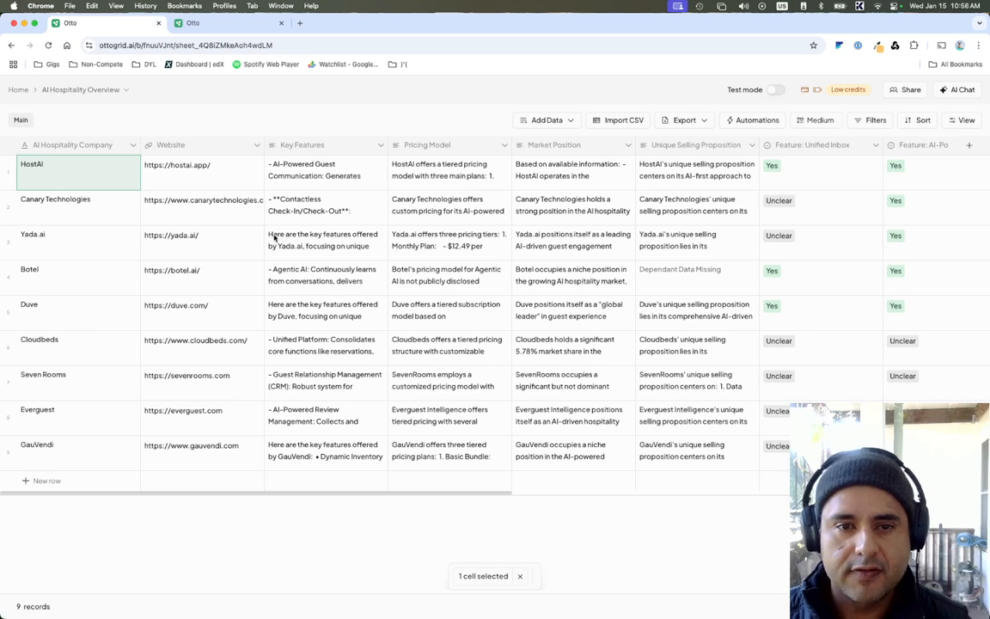
pyautogui.press('Down')
pyautogui.press('Down')
pyautogui.press('Down')
pyautogui.press('Down')
pyautogui.press('Down')
pyautogui.press('Down')
pyautogui.press('Down')
pyautogui.press('Down')
pyautogui.press('Right')
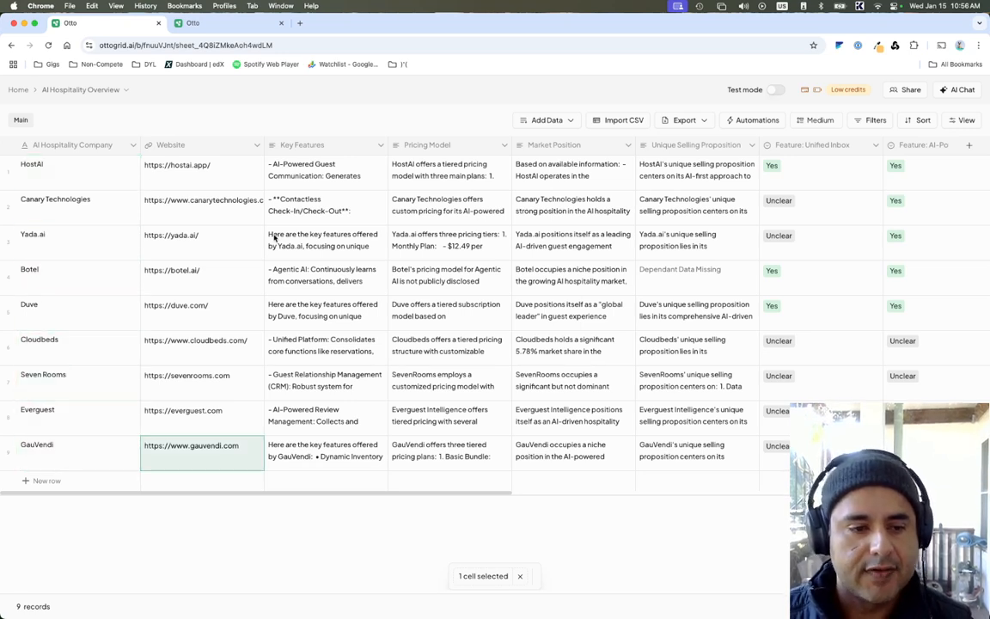
pyautogui.press('Up')
pyautogui.press('Up')
pyautogui.press('Up')
pyautogui.press('Up')
pyautogui.press('Up')
pyautogui.press('Up')
pyautogui.press('Up')
pyautogui.press('Up')
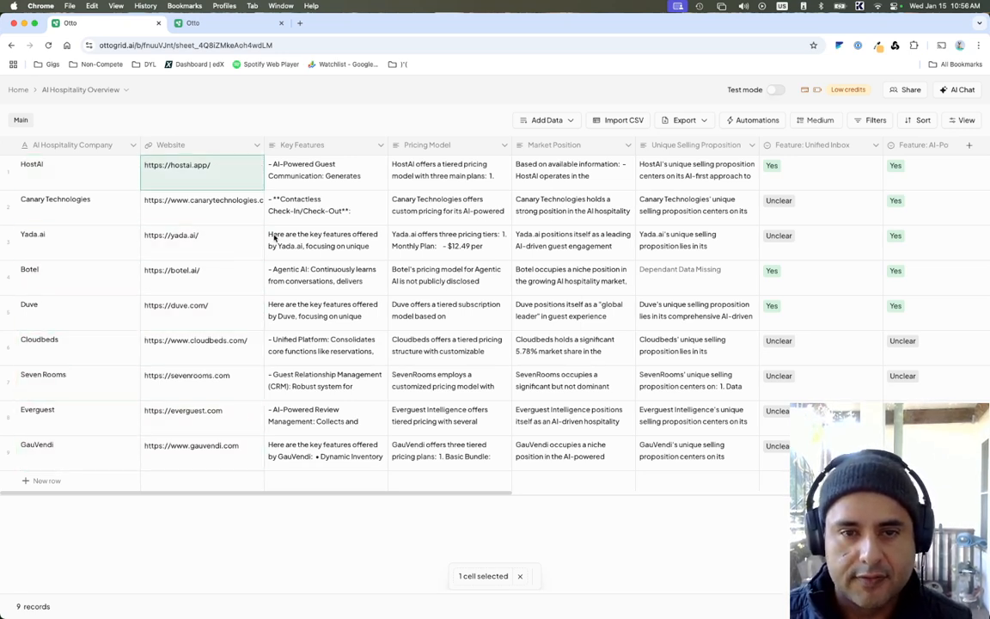
# Look over the Key Features, Pricing Model, Market Position and Unique Selling Proposition columns, starting from the HostAI row
pyautogui.press('Right')
pyautogui.press('Right')
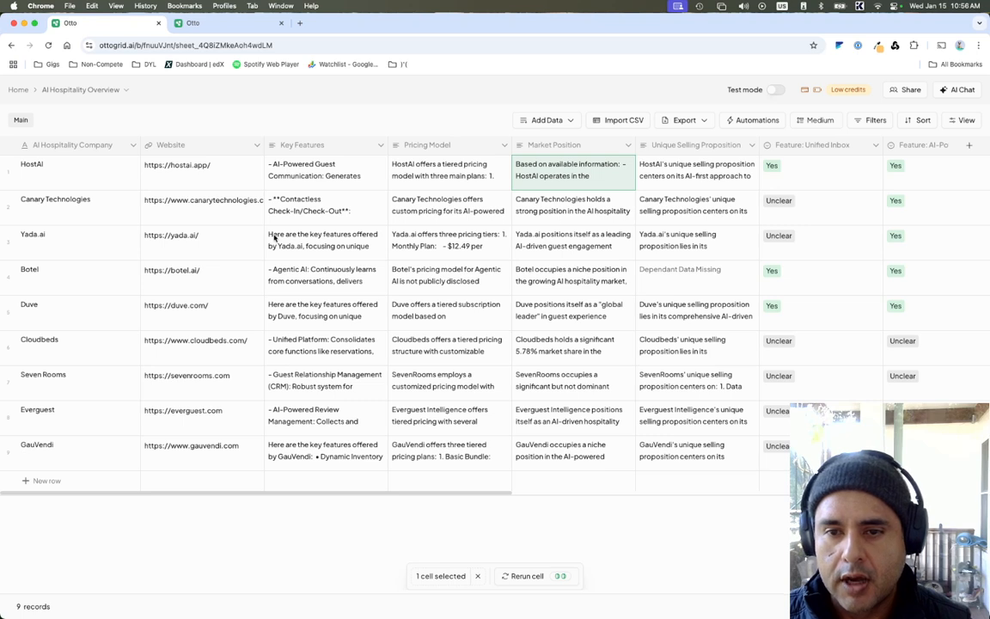
pyautogui.press('Down')
pyautogui.press('Down')
pyautogui.press('Up')
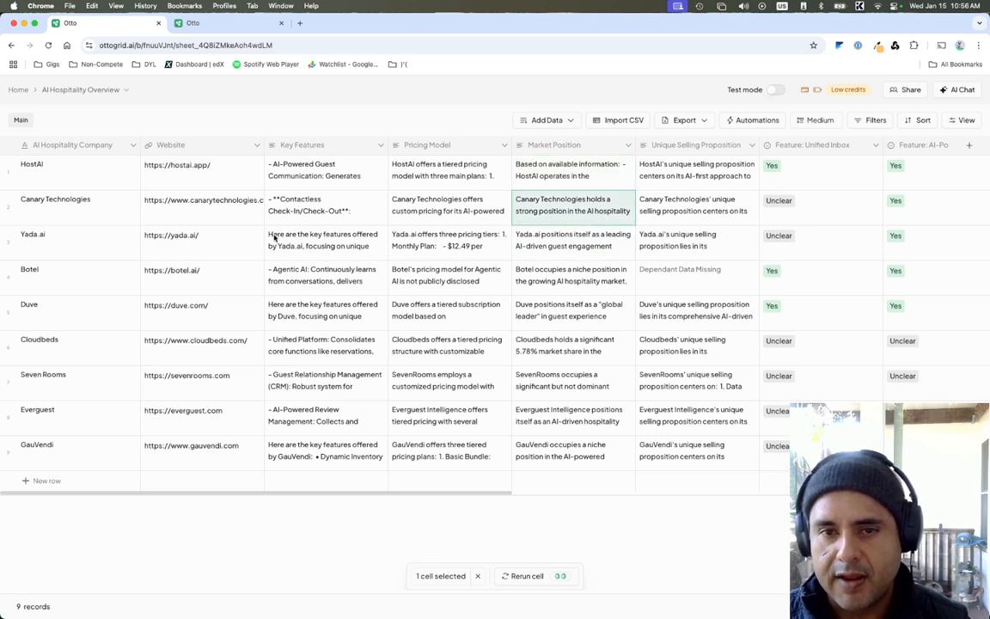
pyautogui.press('Up')
pyautogui.press('Right')
pyautogui.press('Right')
pyautogui.press('Left')
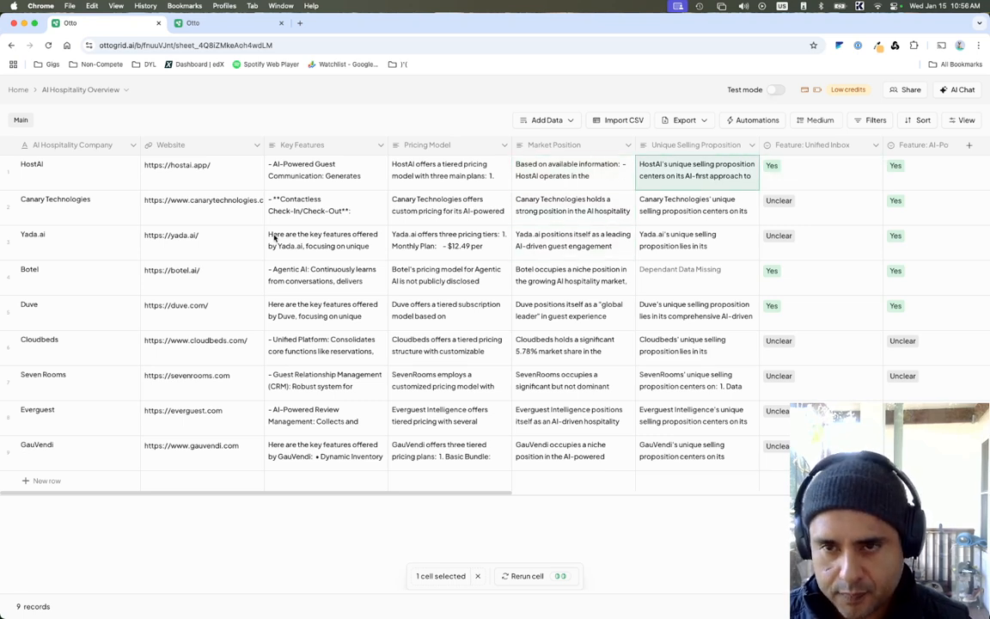
# Examine HostAI's feature results across the columns from Unified Inbox through Voice AI
pyautogui.press('Right')
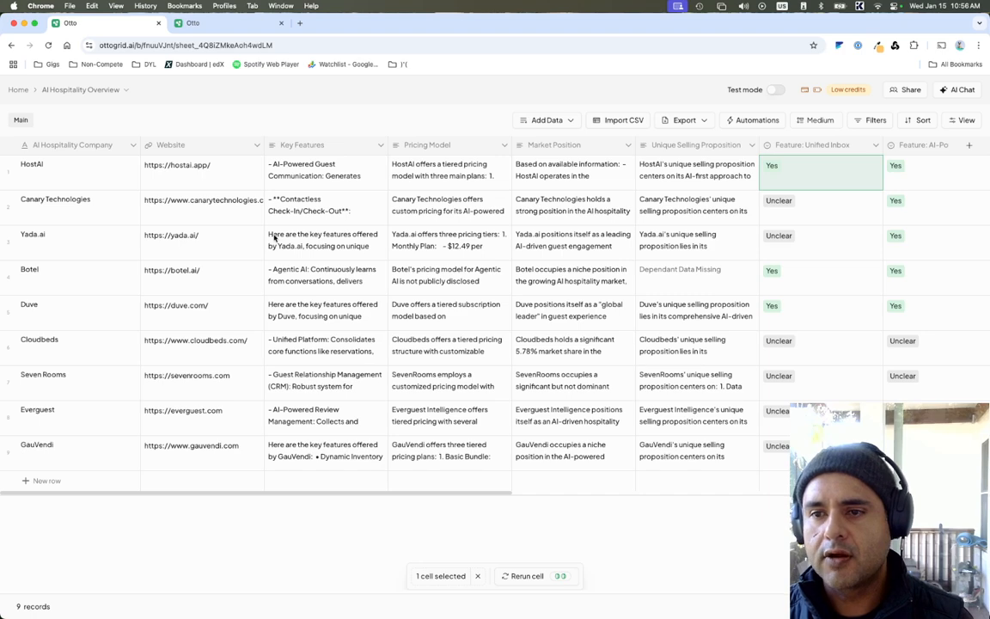
pyautogui.press('Right')
pyautogui.press('Right')
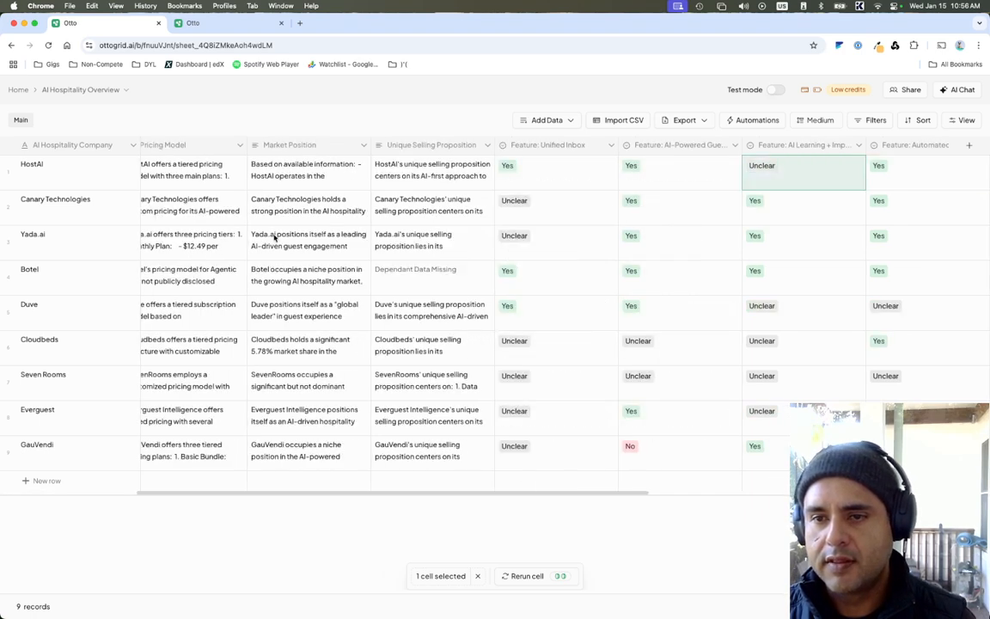
pyautogui.press('Left')
pyautogui.press('Right')
pyautogui.press('Left')
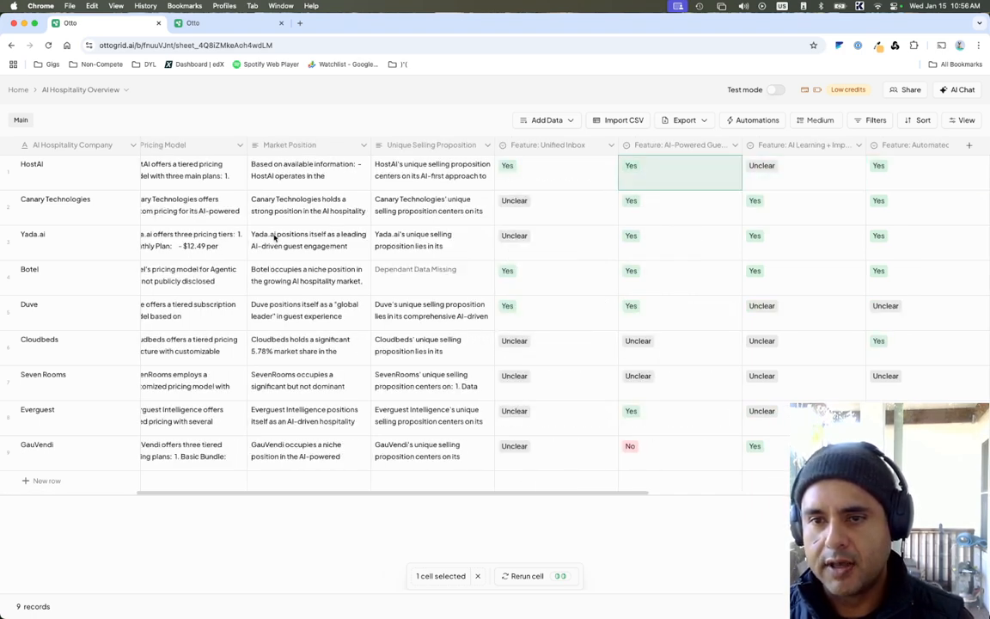
pyautogui.press('Right')
pyautogui.press('Right')
pyautogui.press('Right')
pyautogui.press('Right')
pyautogui.press('Right')
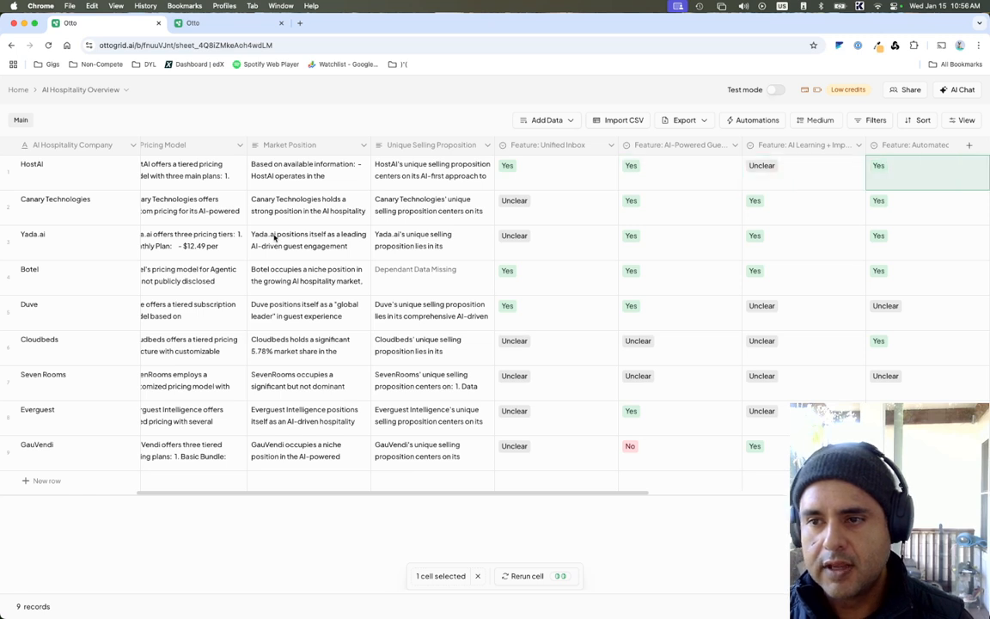
pyautogui.hscroll(5, 275, 237)
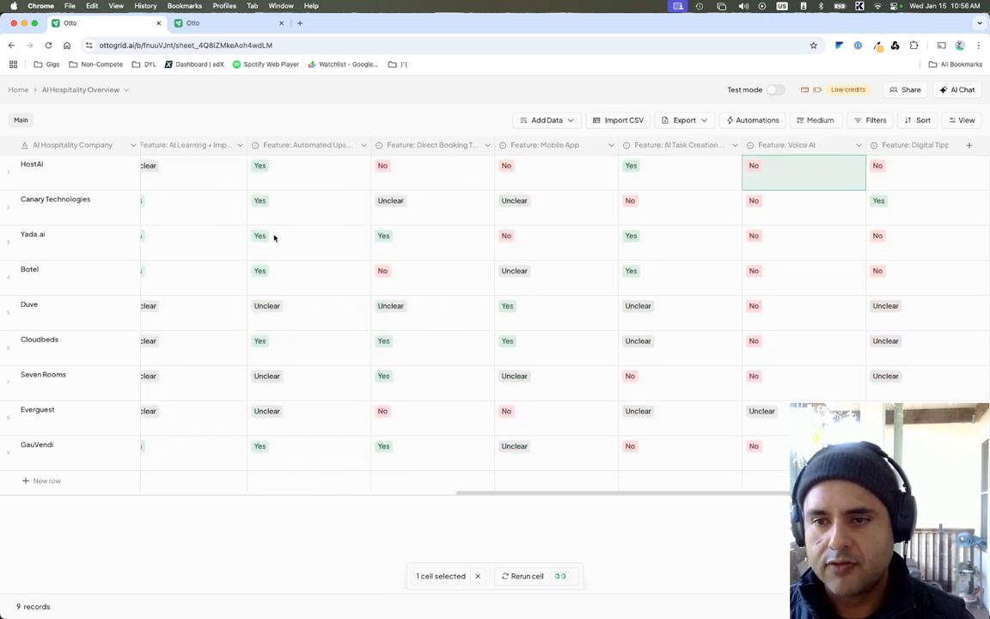
# Check the AI Task Creation results down the company rows and look across to Everguest's Digital Tipping result
pyautogui.press('Down')
pyautogui.press('Down')
pyautogui.press('Up')
pyautogui.press('Up')
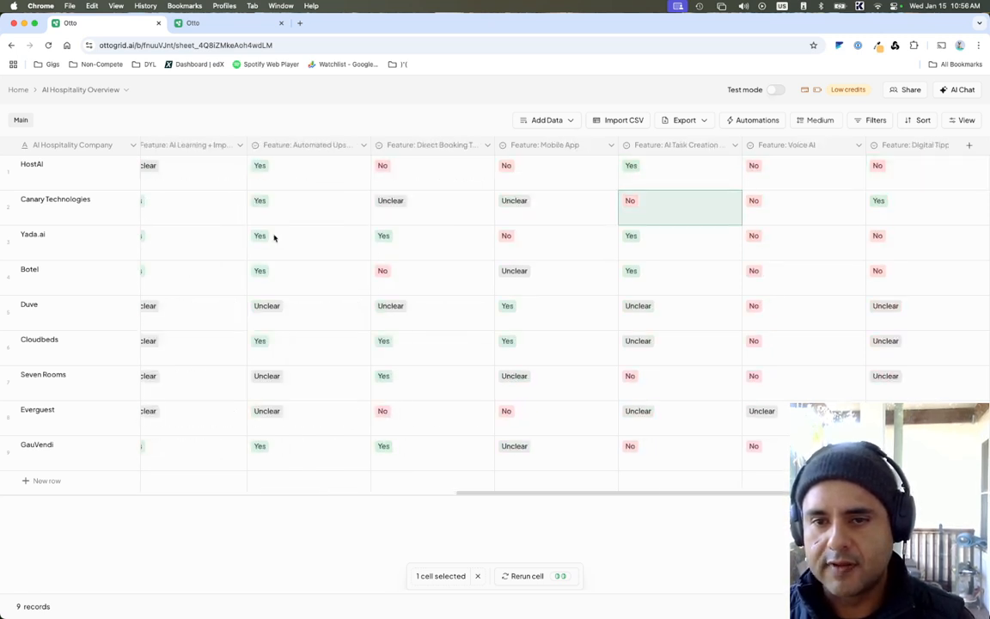
pyautogui.press('Down')
pyautogui.press('Down')
pyautogui.press('Down')
pyautogui.press('Down')
pyautogui.press('Down')
pyautogui.press('Down')
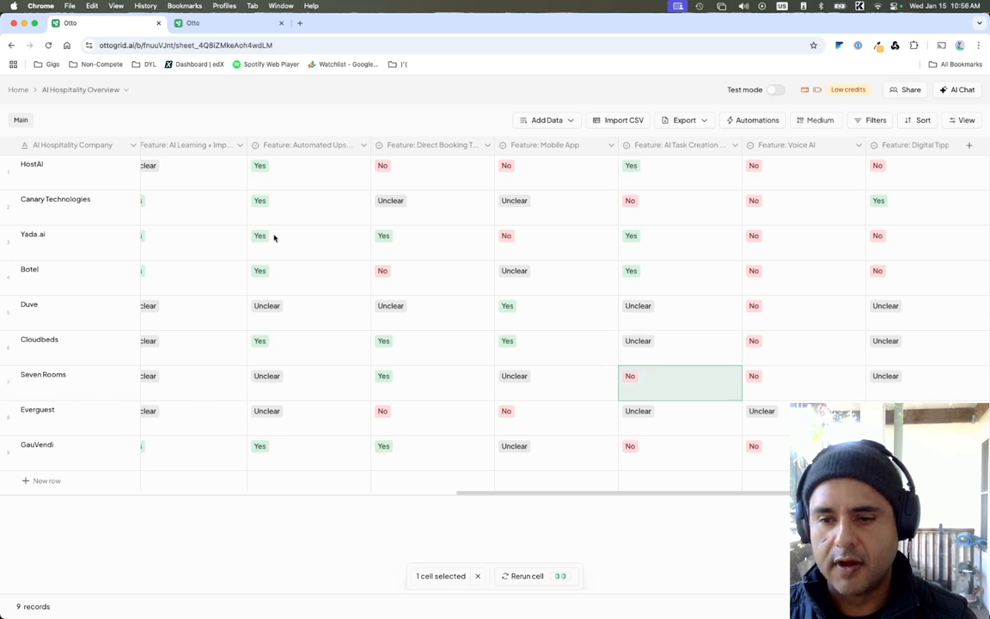
pyautogui.press('Down')
pyautogui.press('Right')
pyautogui.press('Right')
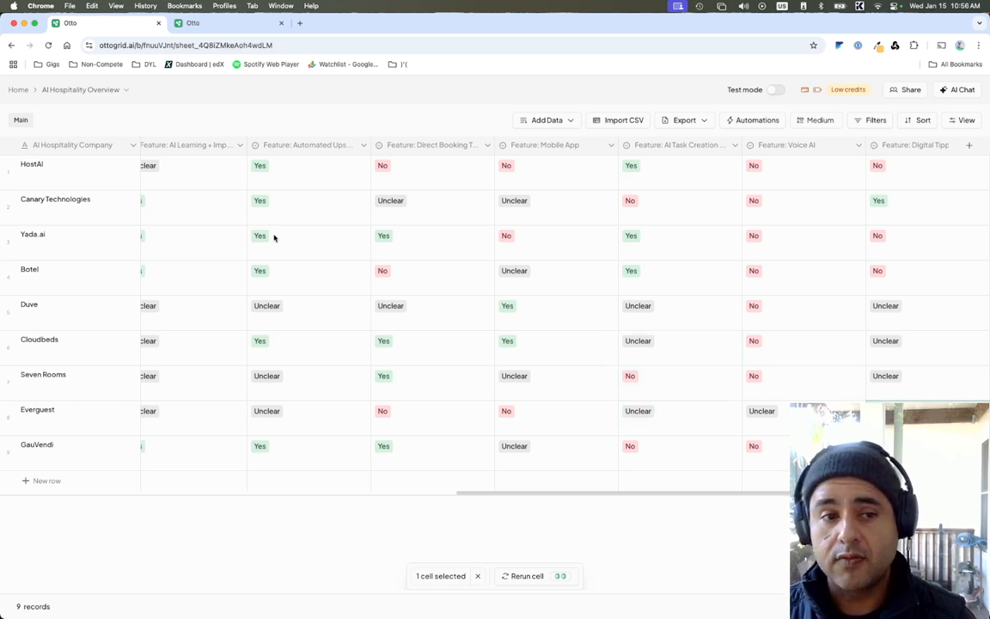
# Review the Cloudbeds row's feature results from AI Task Creation back to Unified Inbox
pyautogui.press('Up')
pyautogui.press('Up')
pyautogui.press('Left')
pyautogui.press('Left')
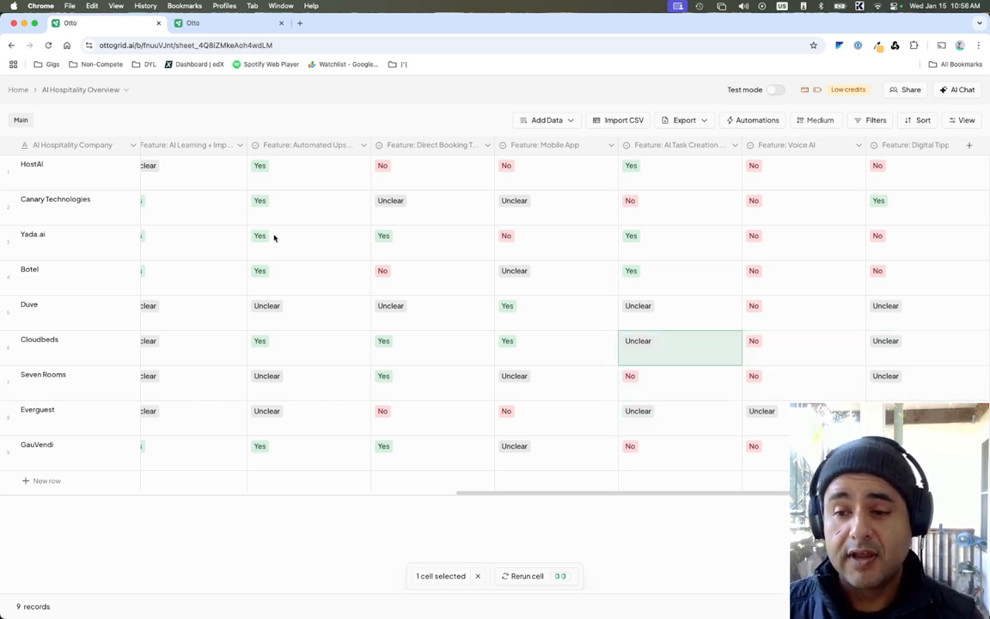
pyautogui.press('Left')
pyautogui.press('Left')
pyautogui.press('Left')
pyautogui.press('Left')
pyautogui.press('Left')
pyautogui.press('Left')
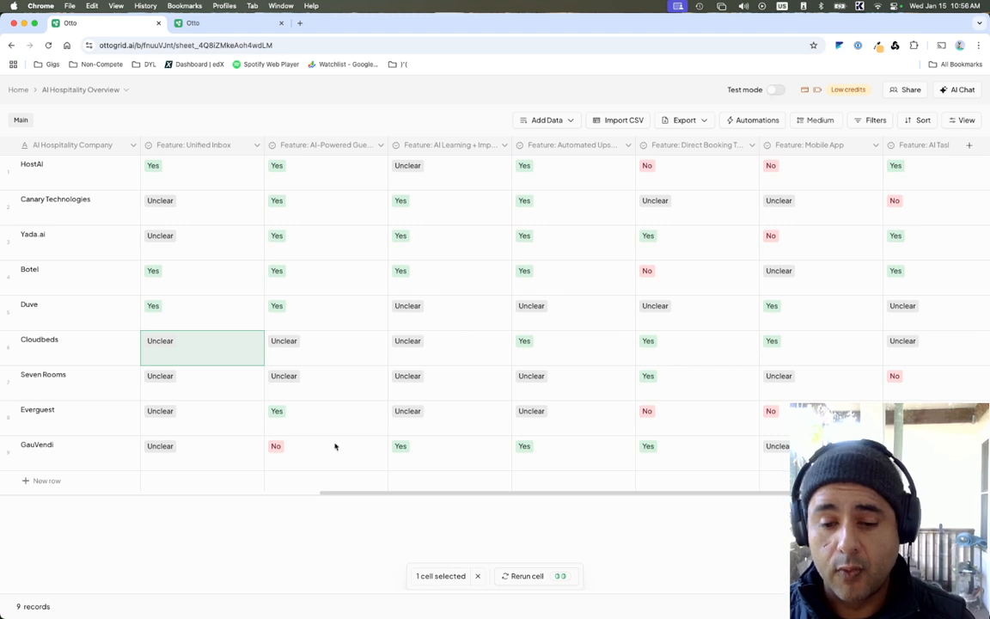